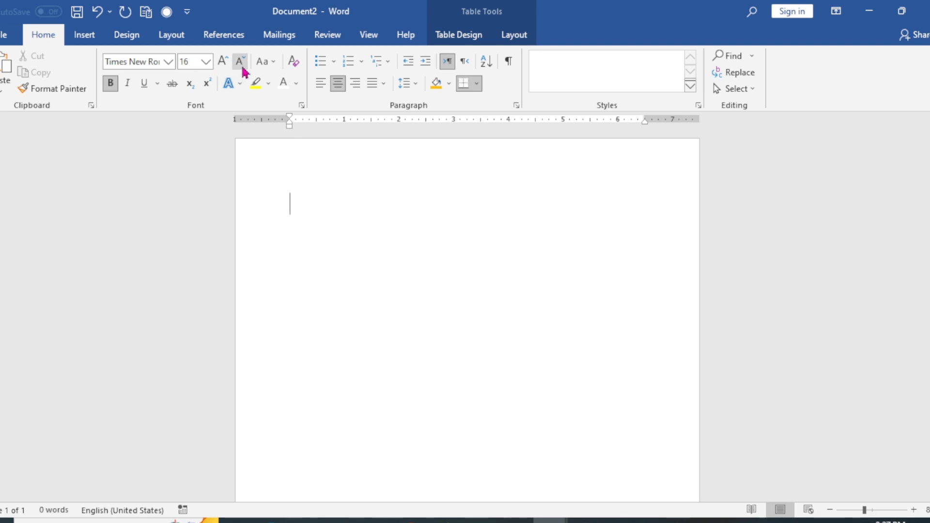
# Reduce the font size to 12 in the blank document.
pyautogui.click(241, 61)
pyautogui.click(240, 61)
pyautogui.click(240, 61)
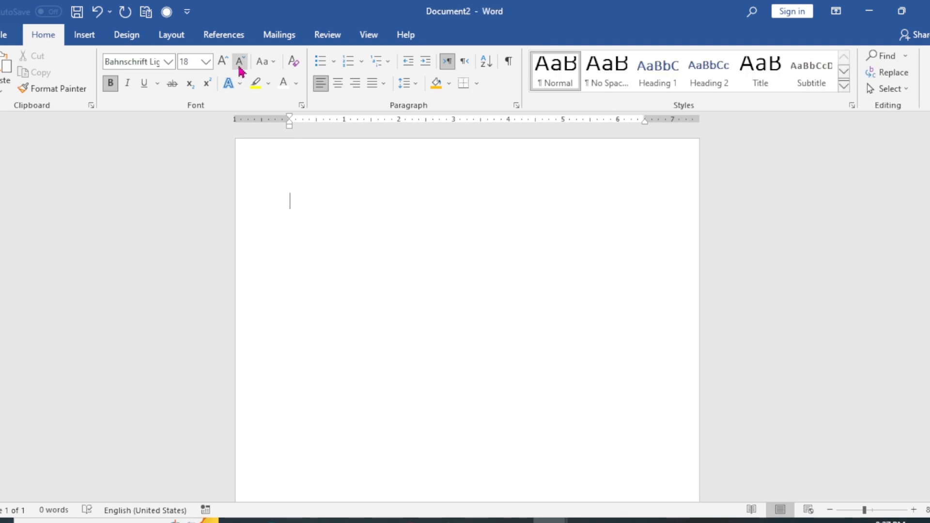
pyautogui.click(240, 62)
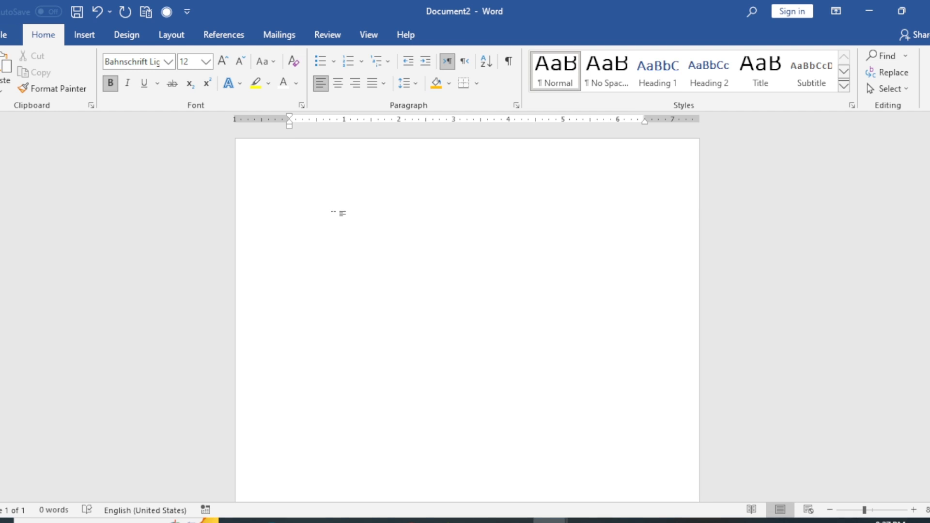
# Change the page orientation to Landscape.
pyautogui.click(166, 43)
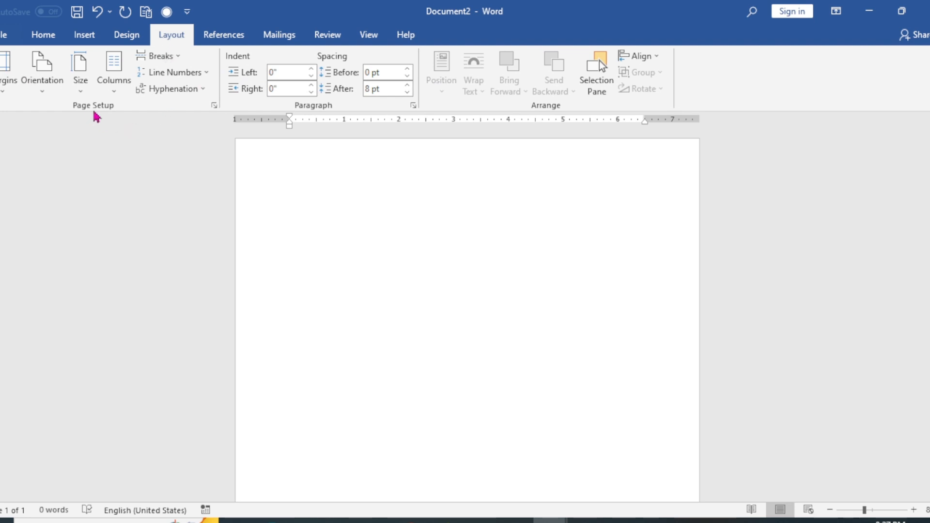
pyautogui.click(47, 81)
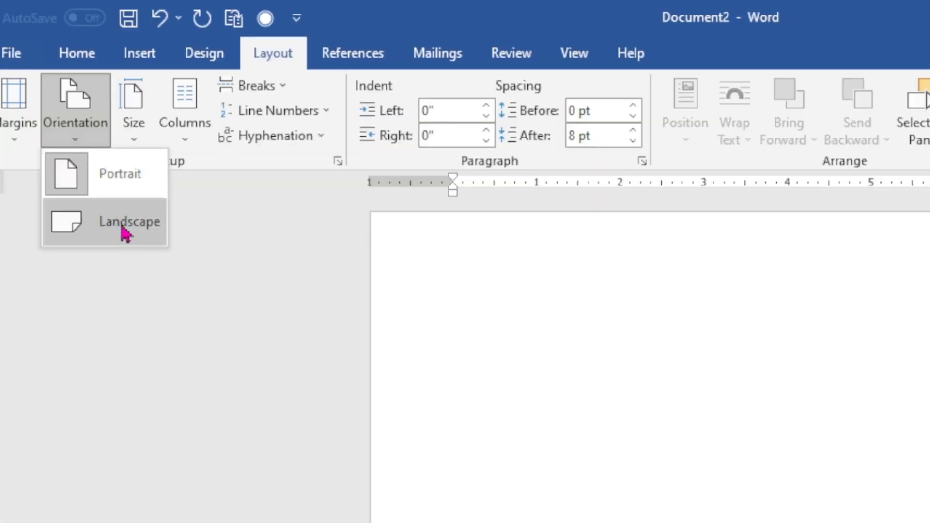
pyautogui.click(125, 232)
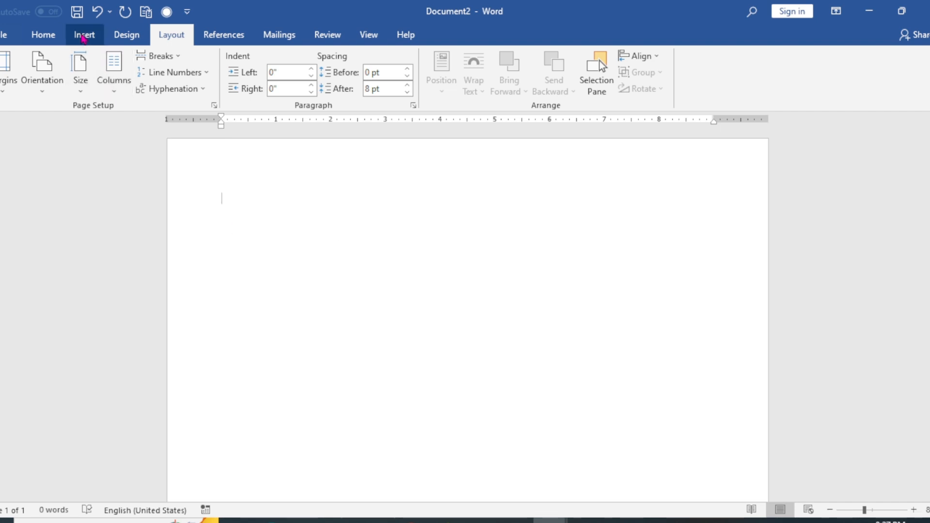
# Insert a table with 9 columns and 9 rows, keeping the fixed automatic column width.
pyautogui.click(81, 37)
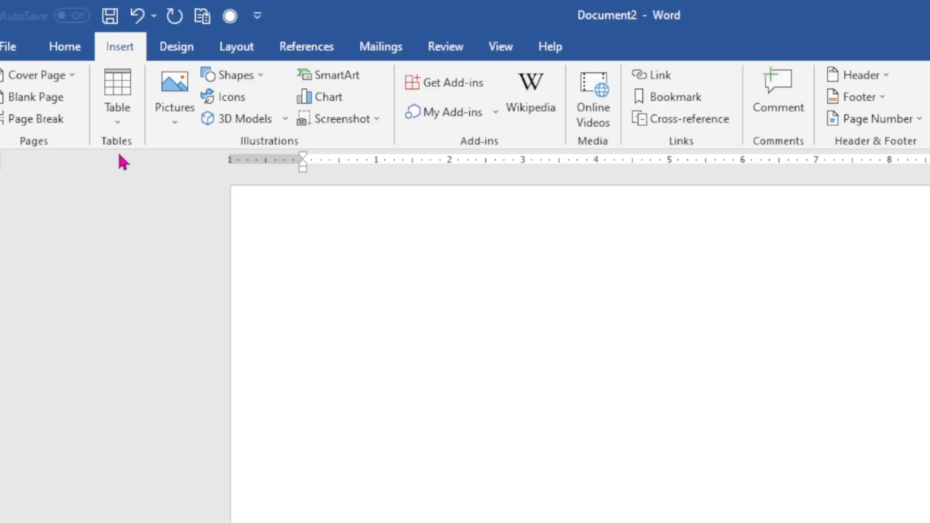
pyautogui.click(121, 121)
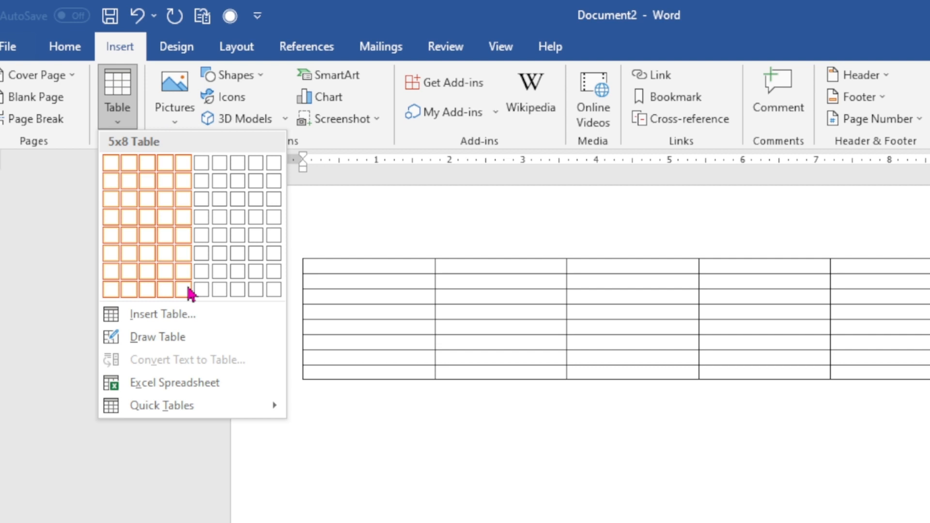
pyautogui.click(210, 316)
pyautogui.moveTo(501, 199); pyautogui.dragTo(512, 203)
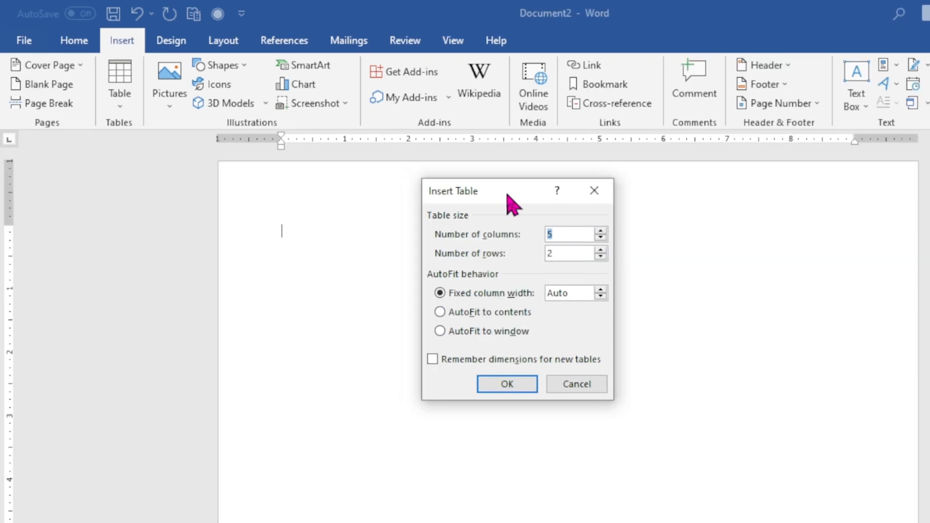
pyautogui.click(575, 256)
pyautogui.press('BackSpace')
pyautogui.write('9')
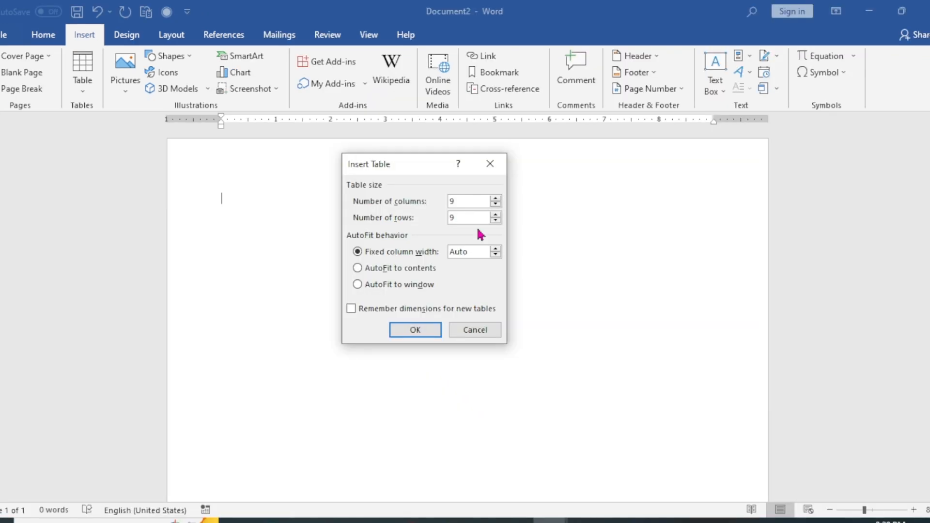
pyautogui.click(431, 330)
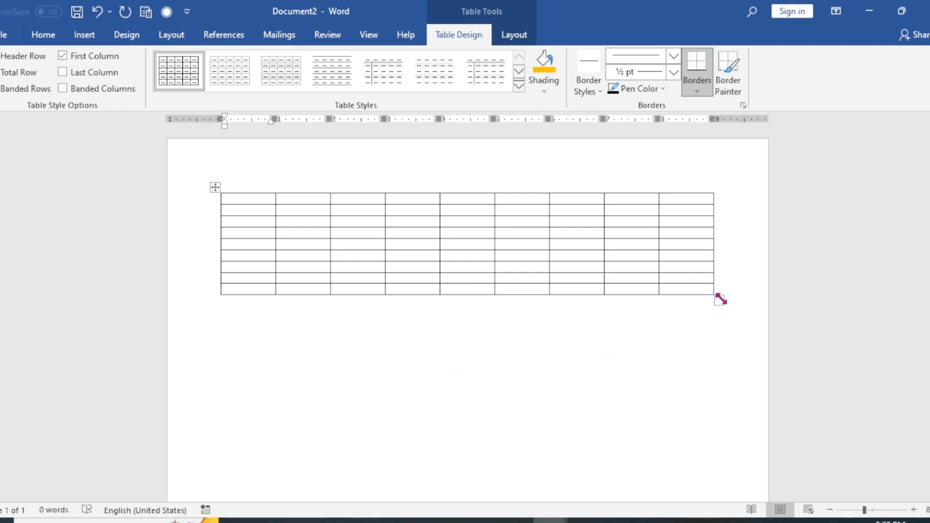
# Enlarge the whole table so that its rows spread down over most of the landscape page.
pyautogui.moveTo(721, 299); pyautogui.dragTo(725, 479)
pyautogui.click(391, 292)
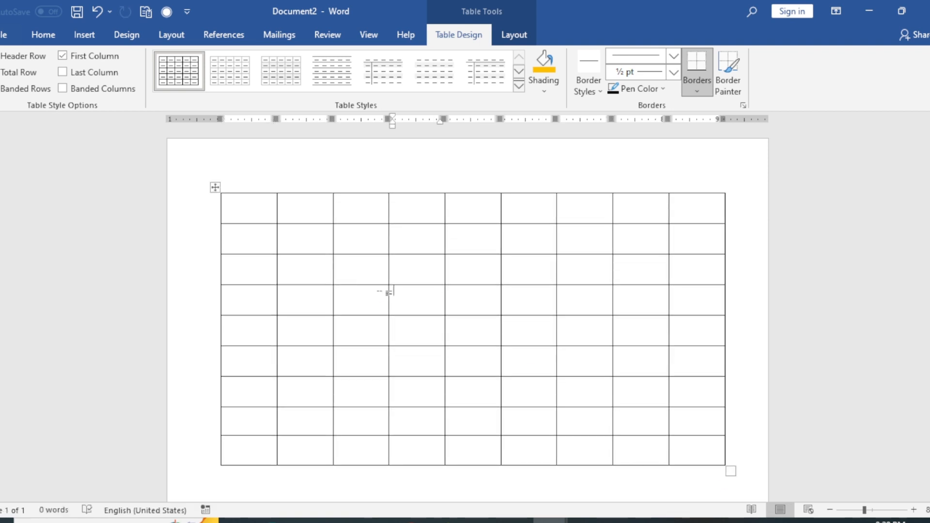
pyautogui.click(254, 216)
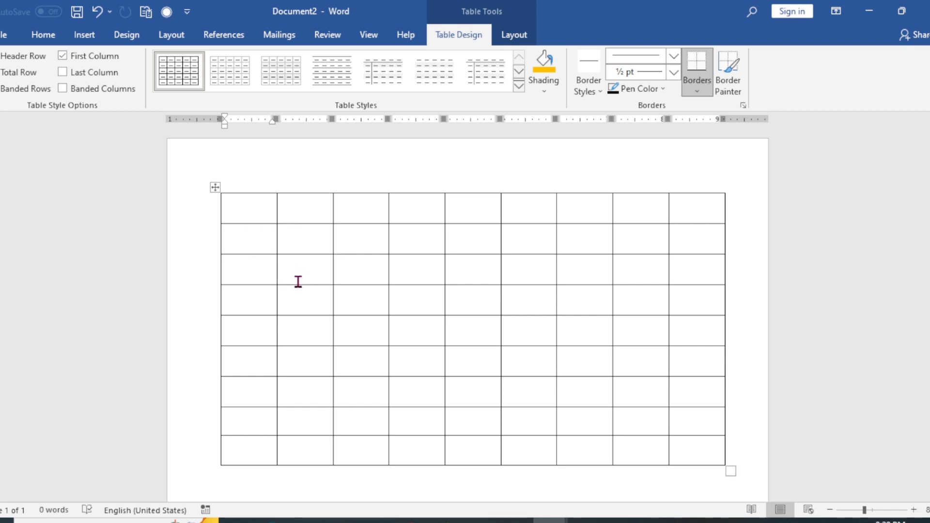
pyautogui.click(655, 247)
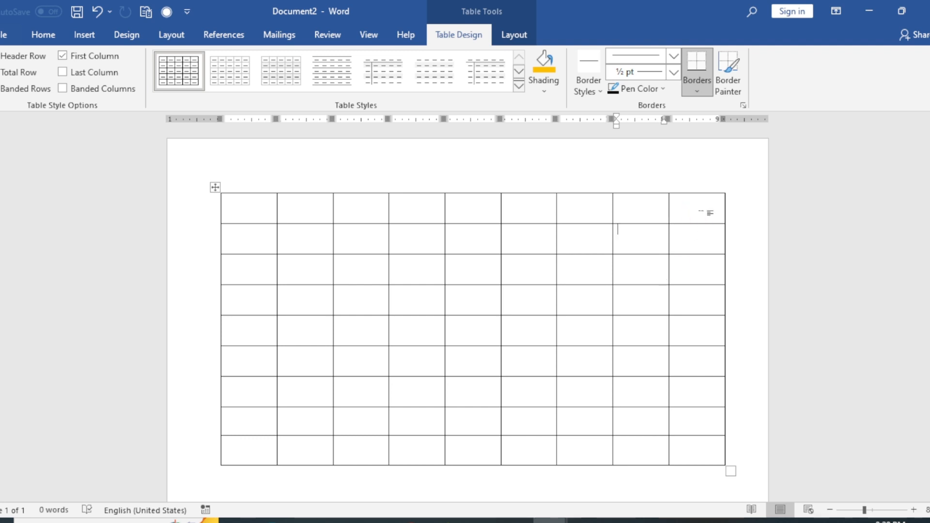
# Merge all nine cells of the table's first row into a single title cell.
pyautogui.moveTo(701, 209); pyautogui.dragTo(257, 219)
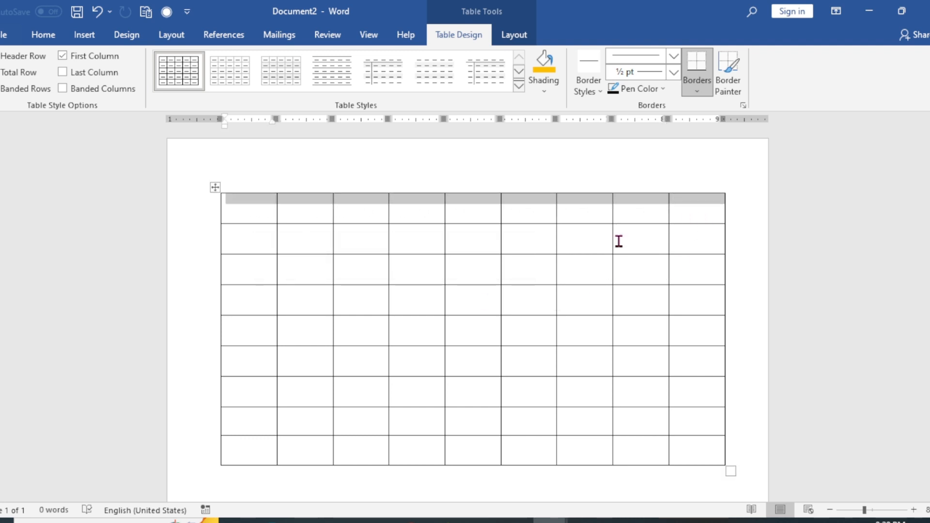
pyautogui.rightClick(260, 205)
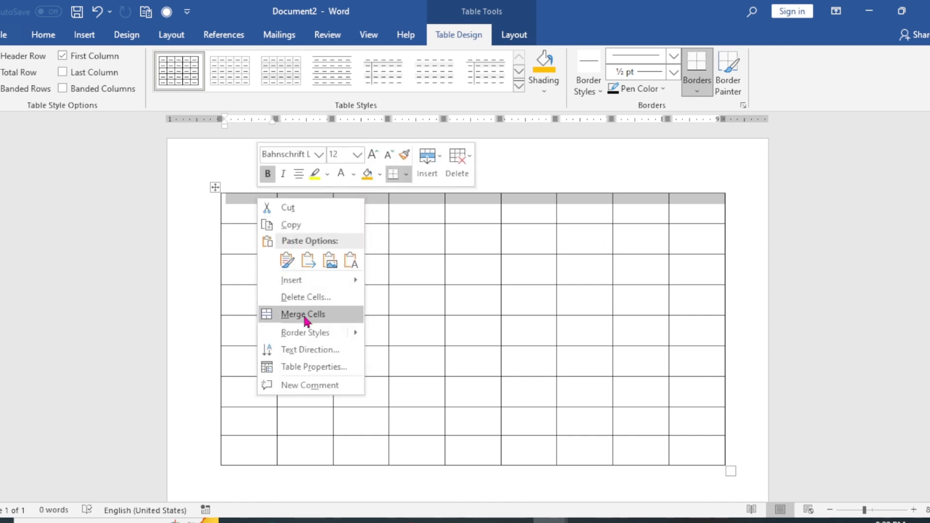
pyautogui.click(473, 206)
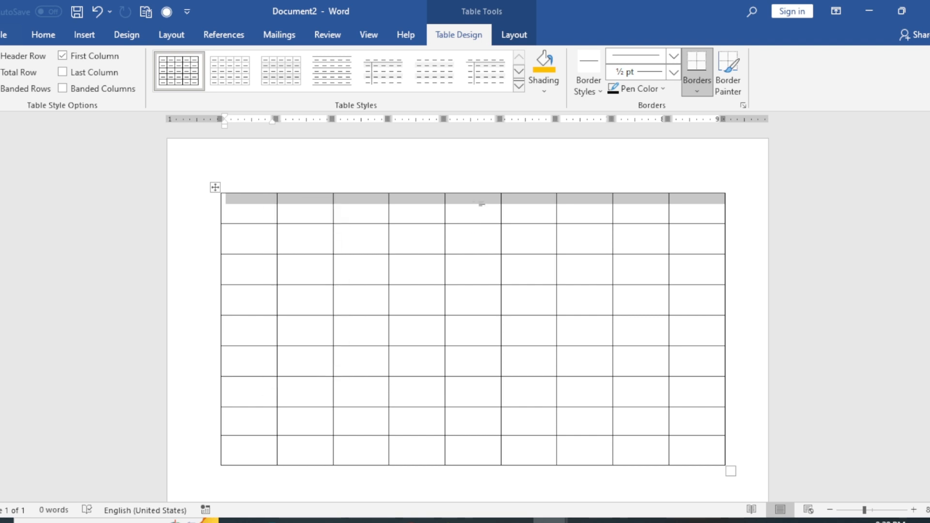
pyautogui.click(43, 34)
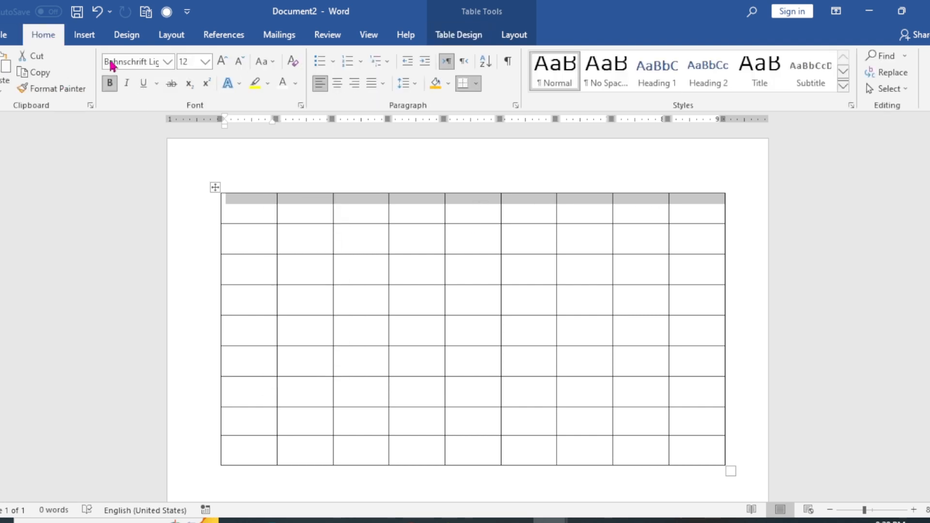
pyautogui.click(517, 40)
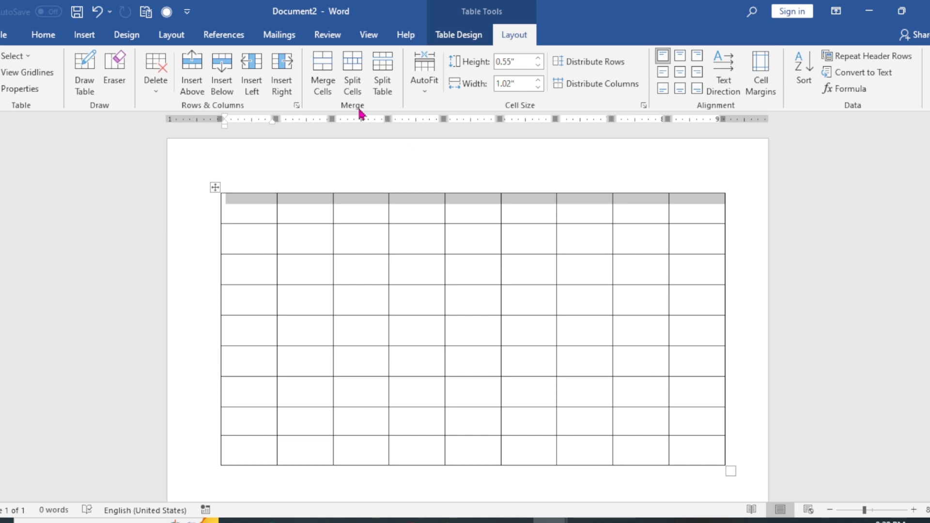
pyautogui.click(323, 87)
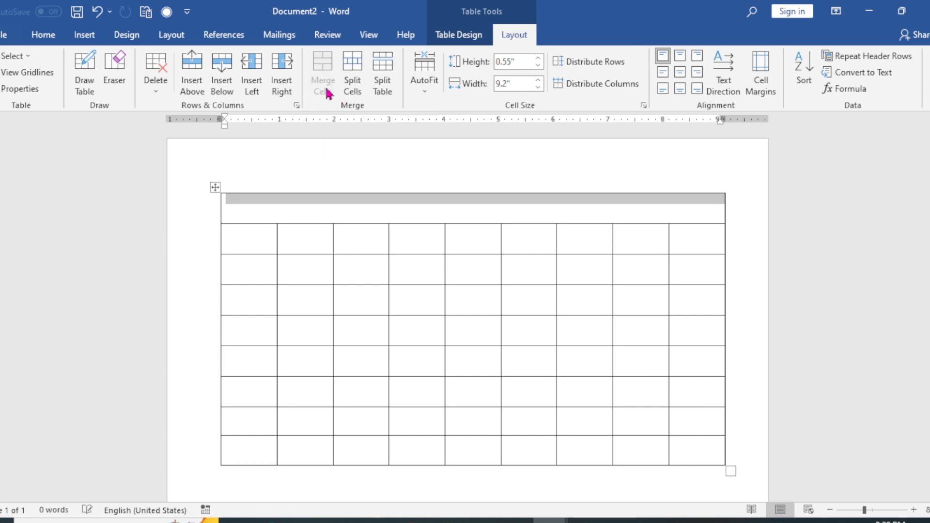
pyautogui.hotkey('ctrl', 'z')
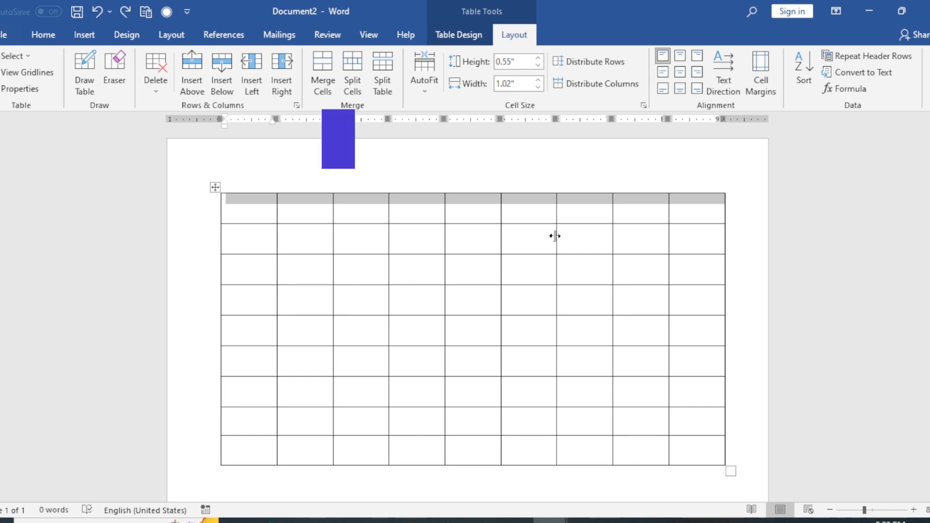
pyautogui.press('alt')
pyautogui.press('a')
pyautogui.press('m')
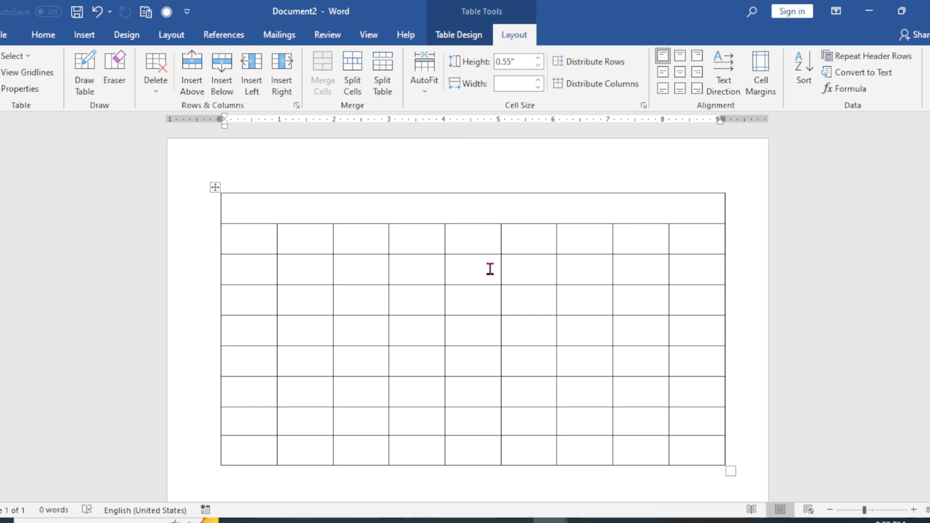
# Increase the font size in the merged title cell to 20.
pyautogui.click(49, 35)
pyautogui.click(223, 61)
pyautogui.click(223, 61)
pyautogui.click(223, 62)
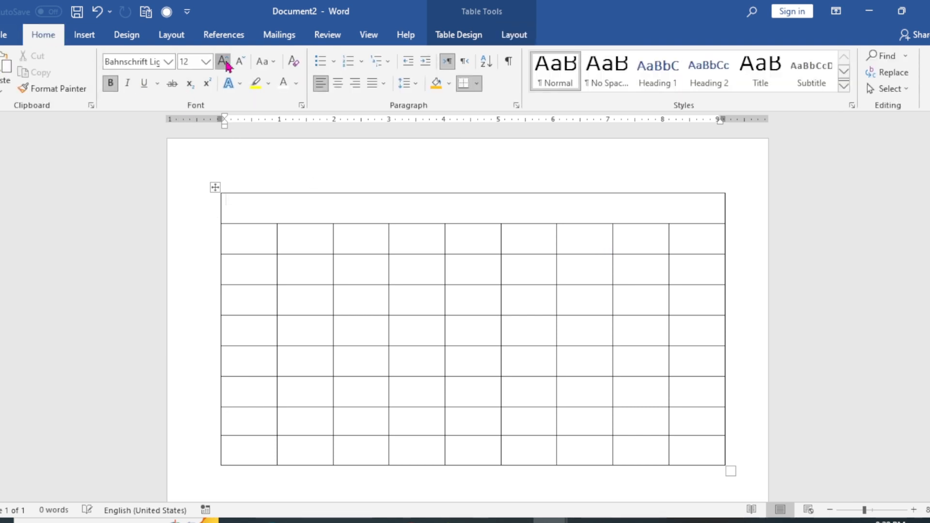
pyautogui.click(223, 61)
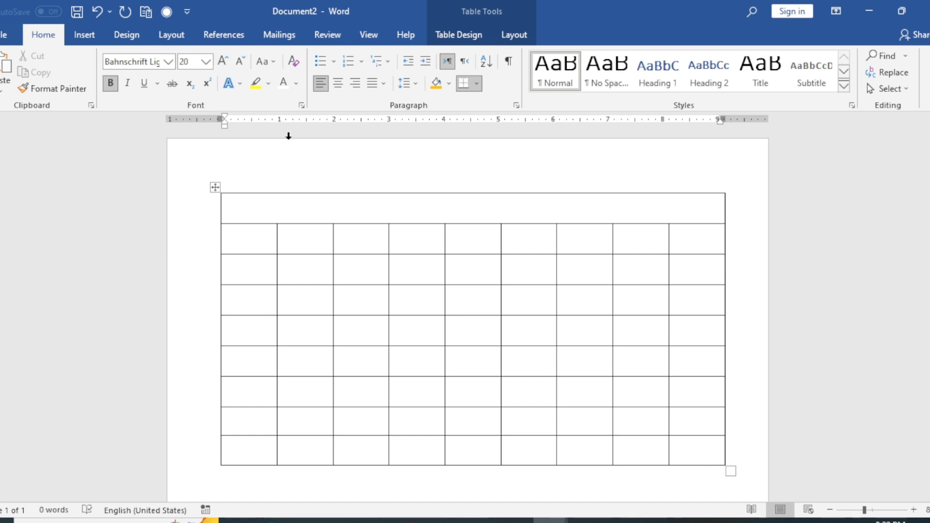
# Enter the title "Time Table Govt.H/S Chowk Sarwar Shaheed" in the merged top row.
pyautogui.write('Time T')
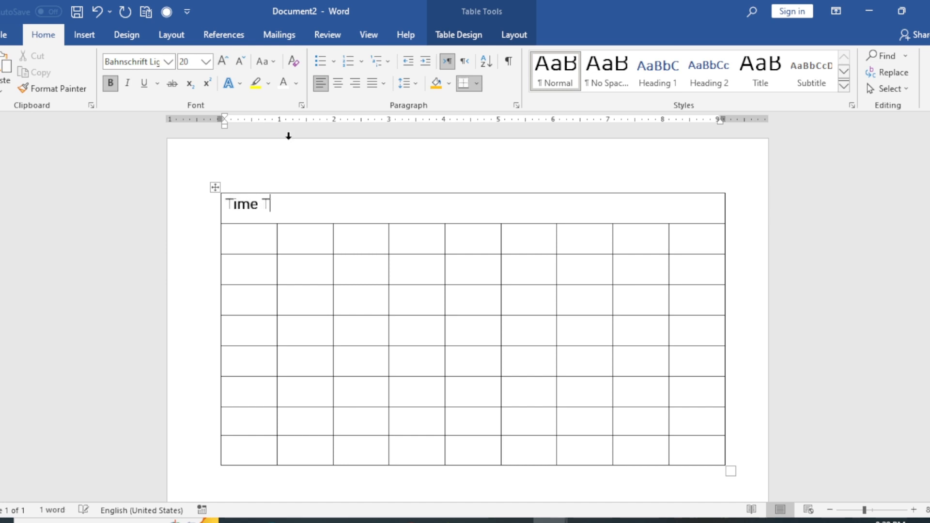
pyautogui.write('able ')
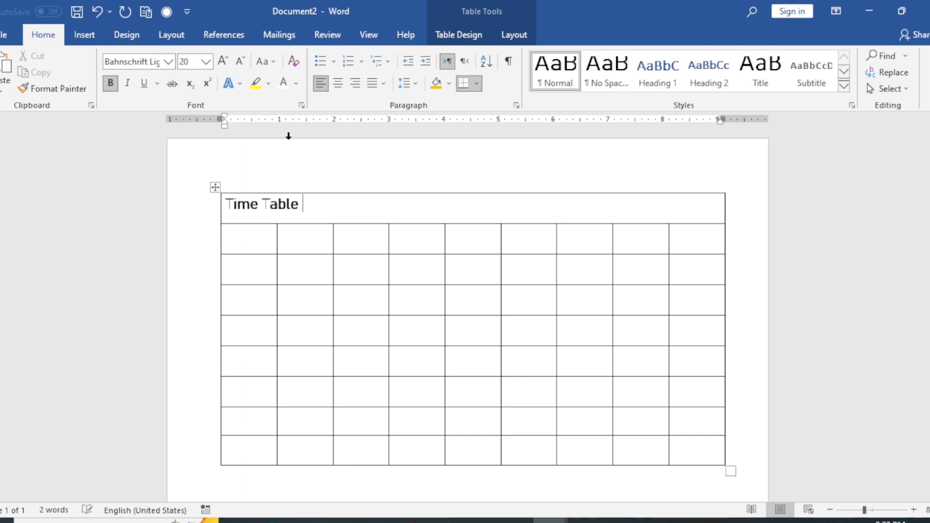
pyautogui.write('Govt.H/S Chowk')
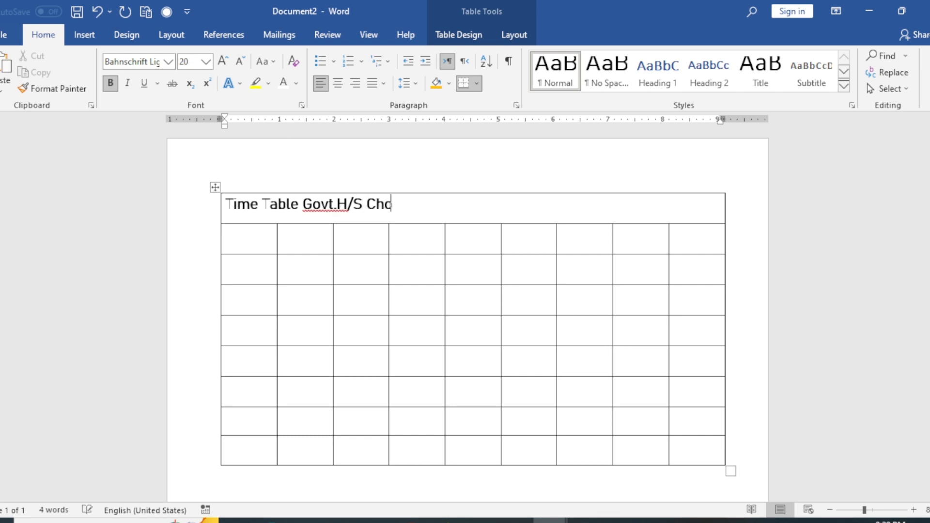
pyautogui.write(' Sarwar Shaheed')
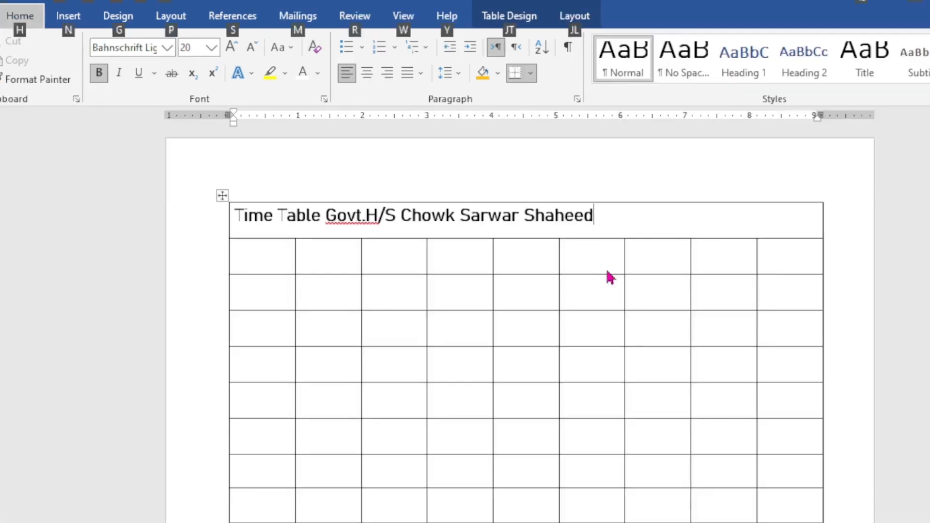
# Center the title both horizontally and vertically within the merged top cell.
pyautogui.click(541, 248)
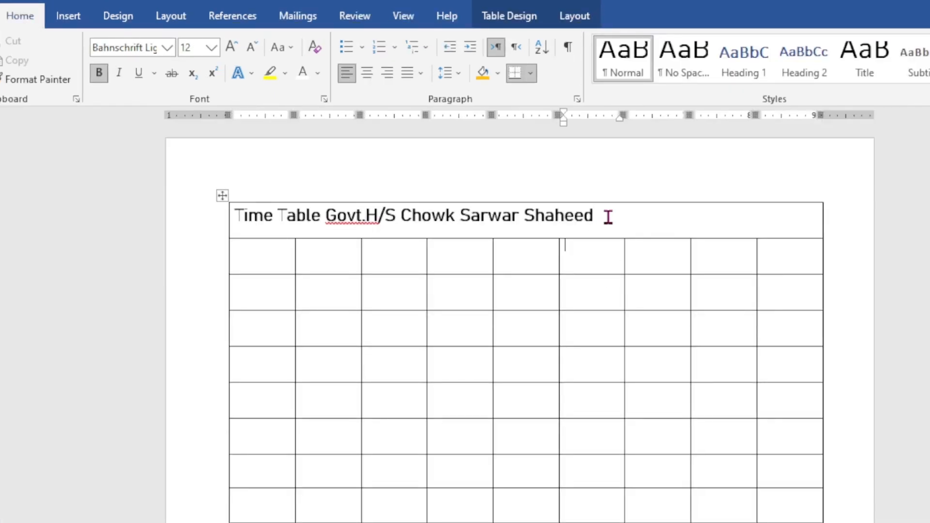
pyautogui.click(609, 217)
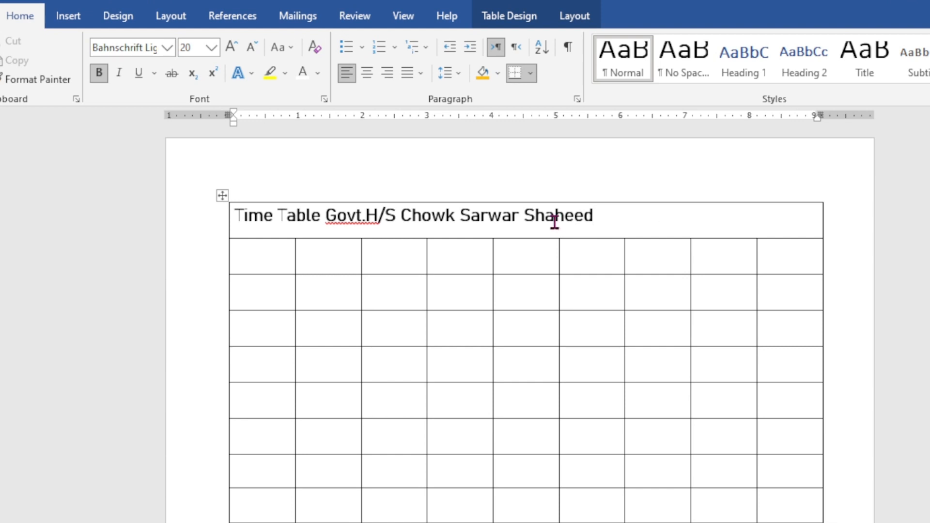
pyautogui.click(575, 16)
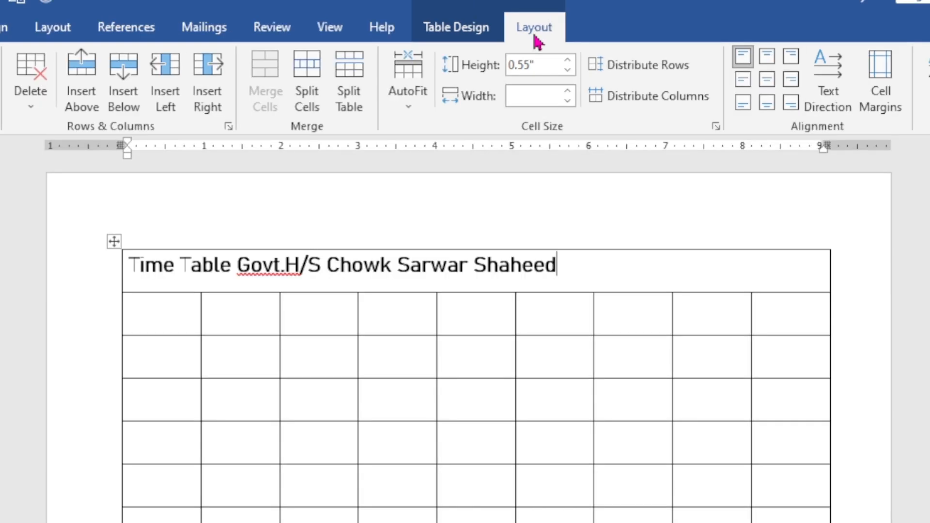
pyautogui.click(770, 87)
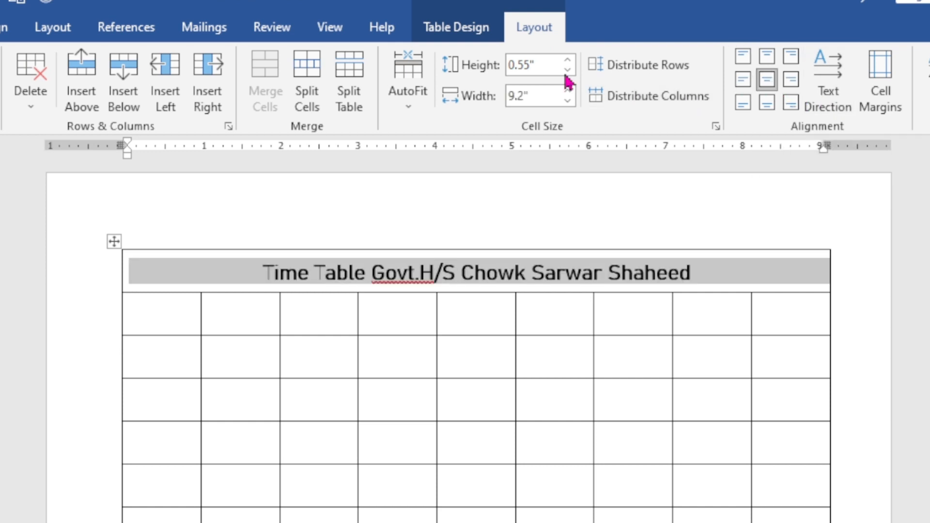
# Shade the title row with the standard Light Blue color.
pyautogui.click(471, 29)
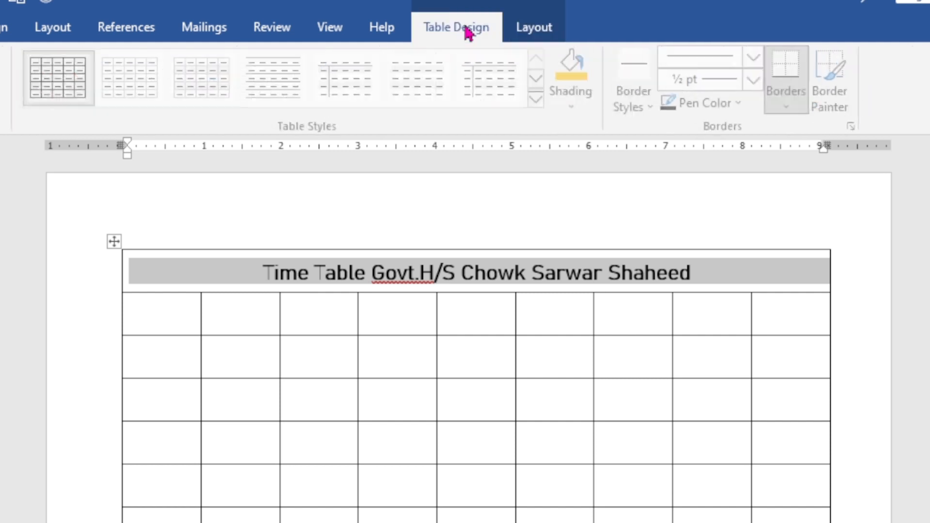
pyautogui.click(577, 98)
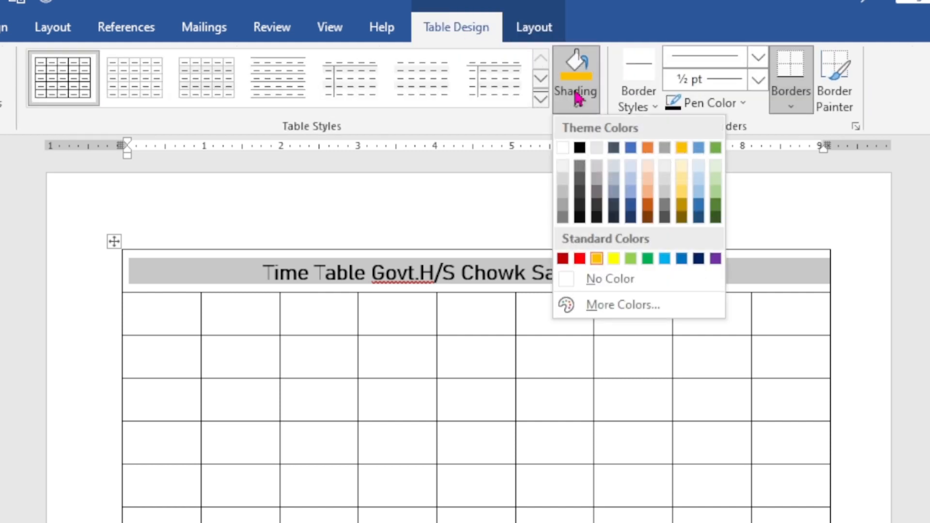
pyautogui.click(665, 257)
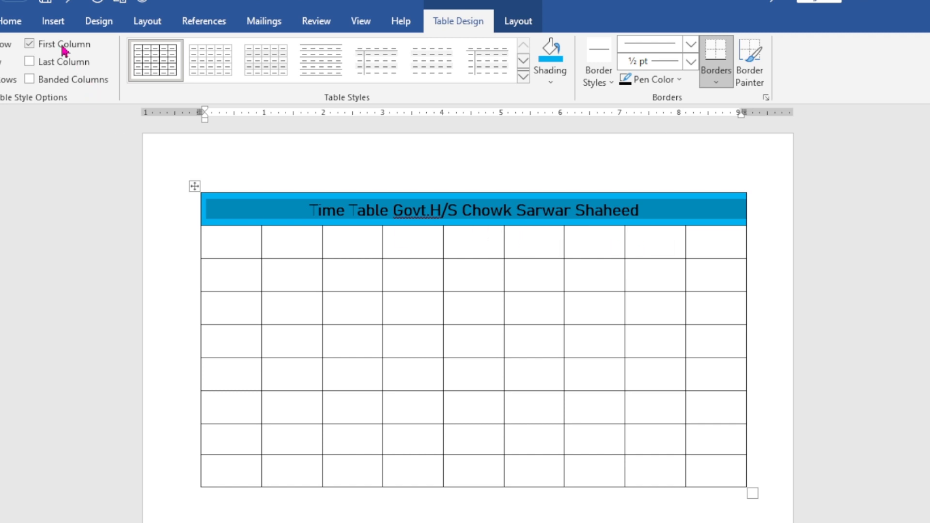
pyautogui.click(12, 24)
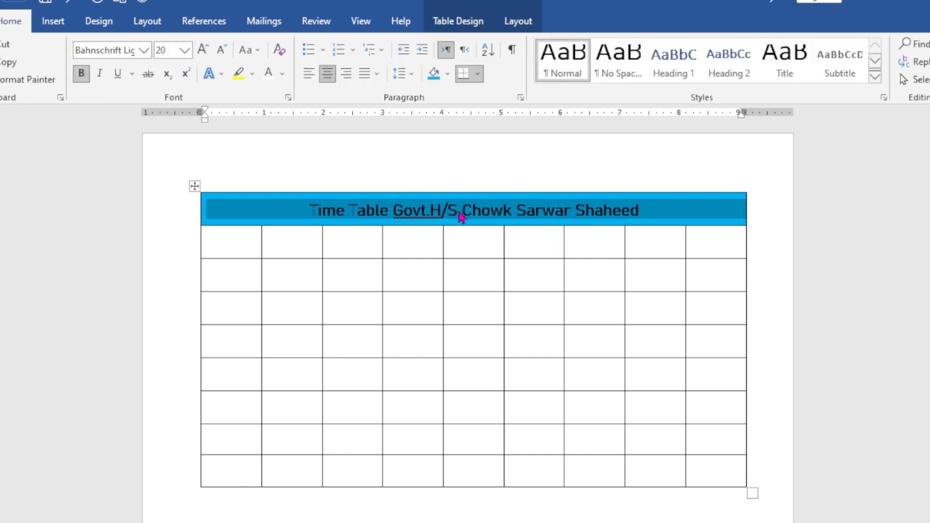
# Format the title text in white Times New Roman at font size 26.
pyautogui.click(268, 75)
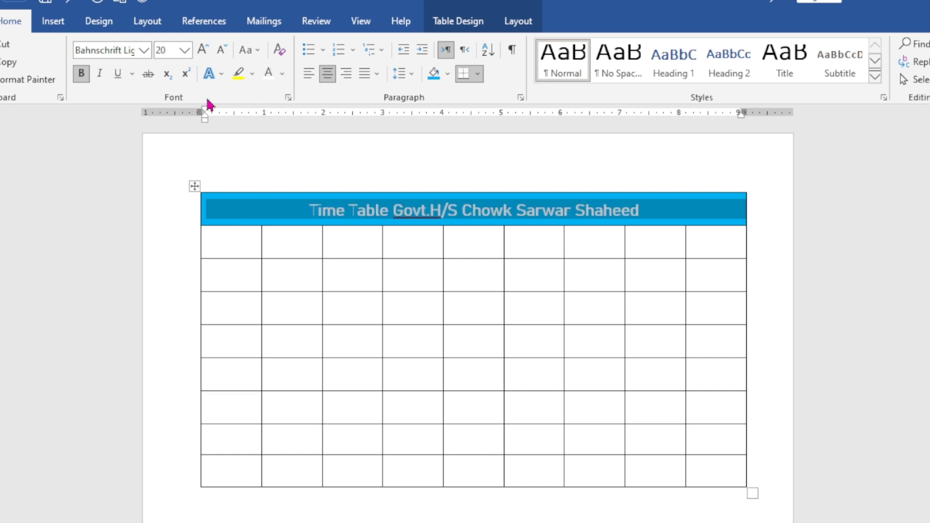
pyautogui.click(143, 50)
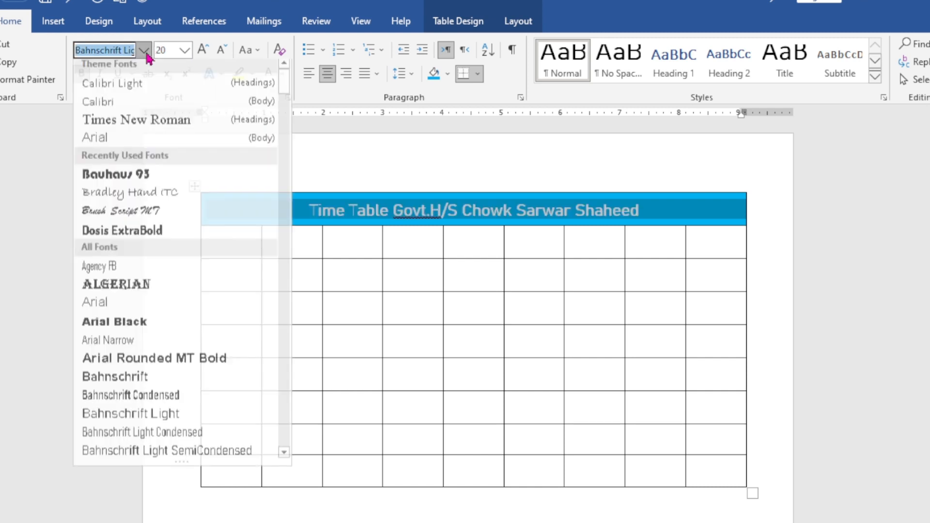
pyautogui.click(172, 127)
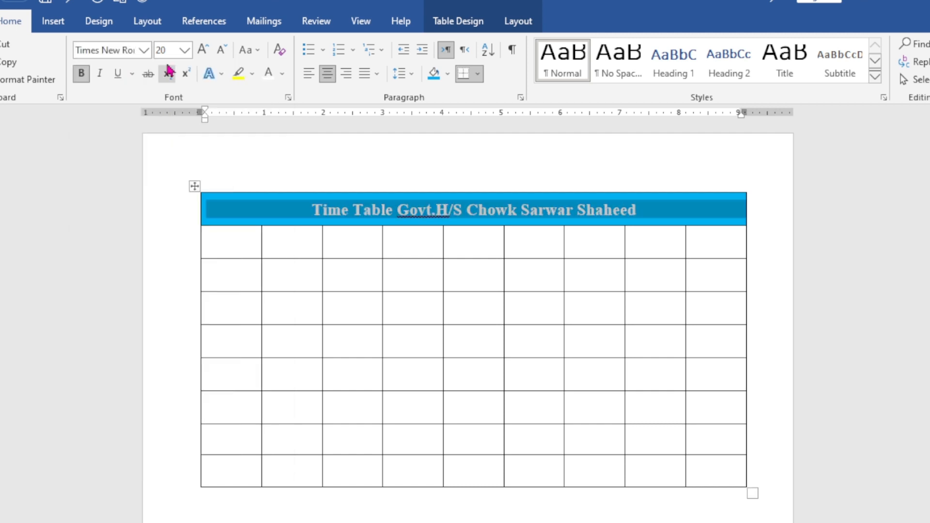
pyautogui.click(203, 49)
pyautogui.click(203, 49)
pyautogui.click(203, 49)
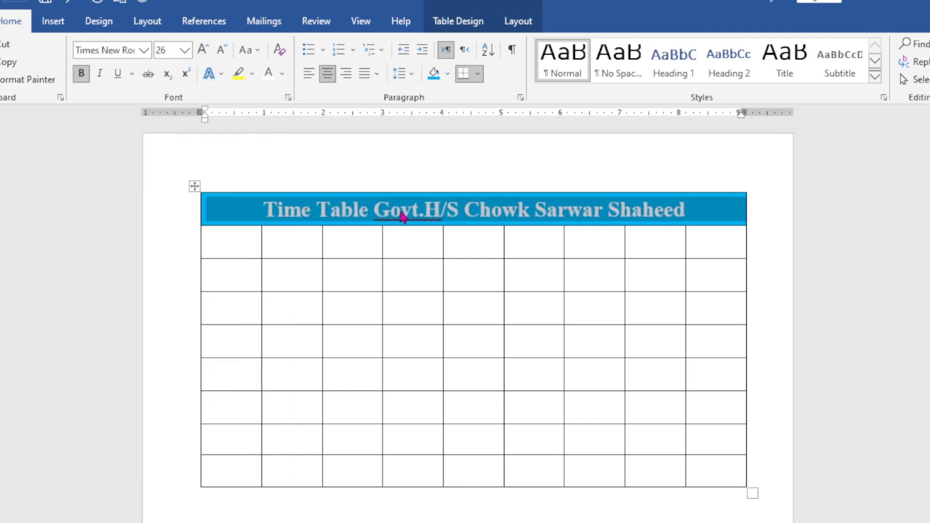
# Insert a space between "Govt." and "H/S" in the title.
pyautogui.moveTo(426, 213); pyautogui.dragTo(428, 216)
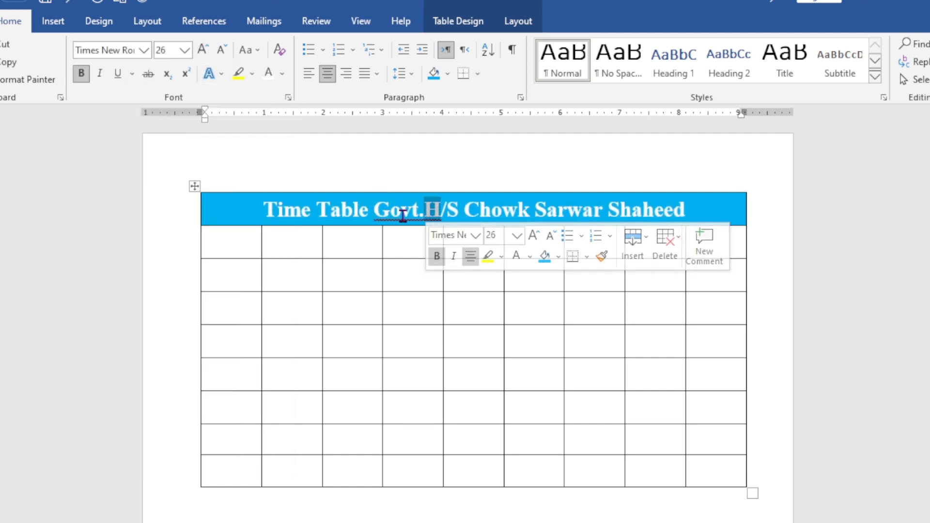
pyautogui.click(422, 212)
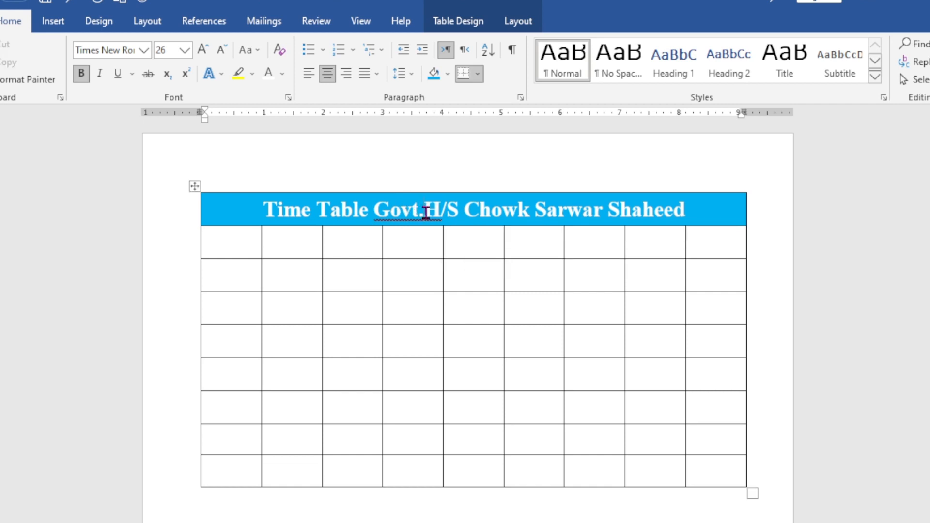
pyautogui.click(426, 241)
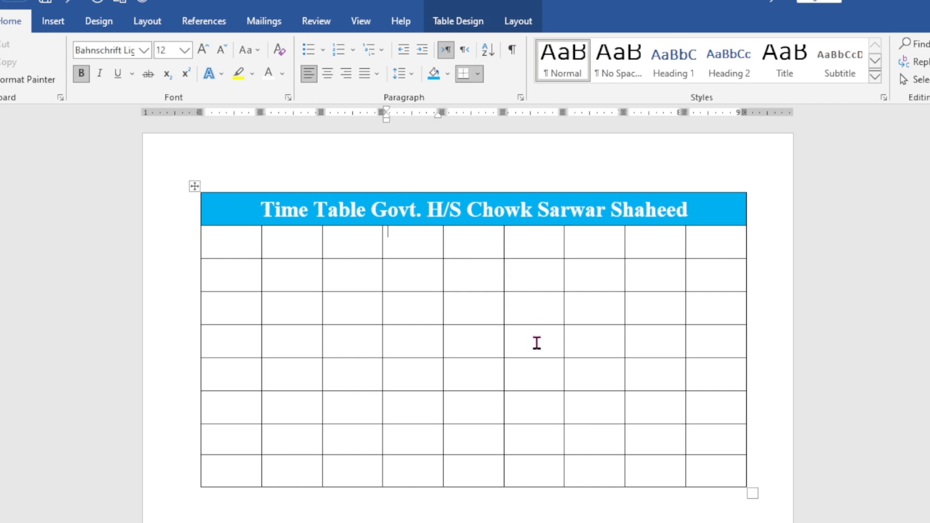
# Merge all nine cells of the second table row into a single cell.
pyautogui.moveTo(723, 244); pyautogui.dragTo(250, 236)
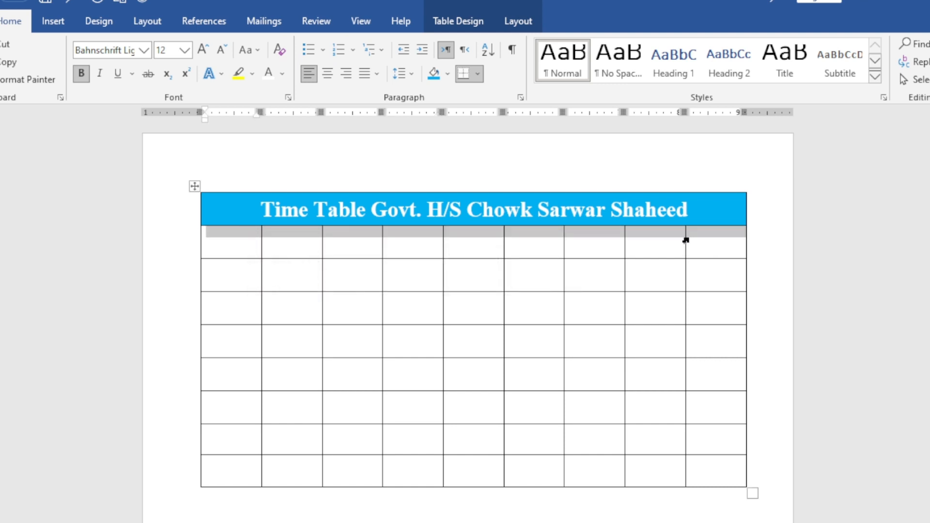
pyautogui.press('alt')
pyautogui.press('a')
pyautogui.press('m')
pyautogui.click(618, 313)
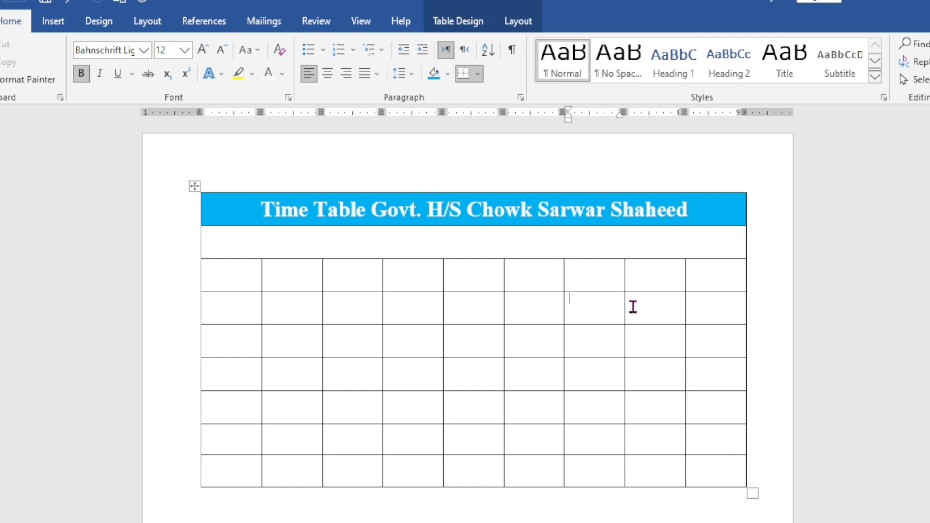
# Enter the subtitle "Routine Class -X" in the merged second row, using black text at font size 20.
pyautogui.click(631, 240)
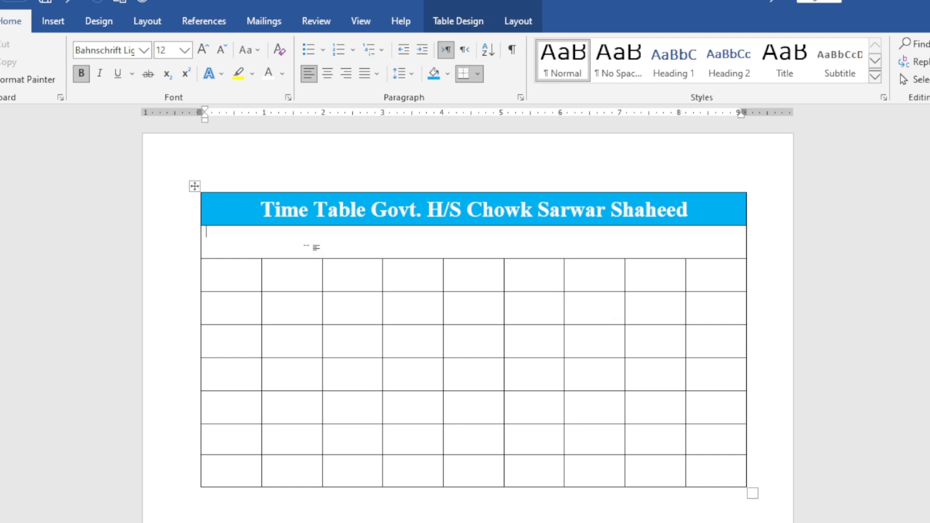
pyautogui.click(287, 79)
pyautogui.click(283, 127)
pyautogui.click(207, 54)
pyautogui.write('O')
pyautogui.press('BackSpace')
pyautogui.press('BackSpace')
pyautogui.write('routine ')
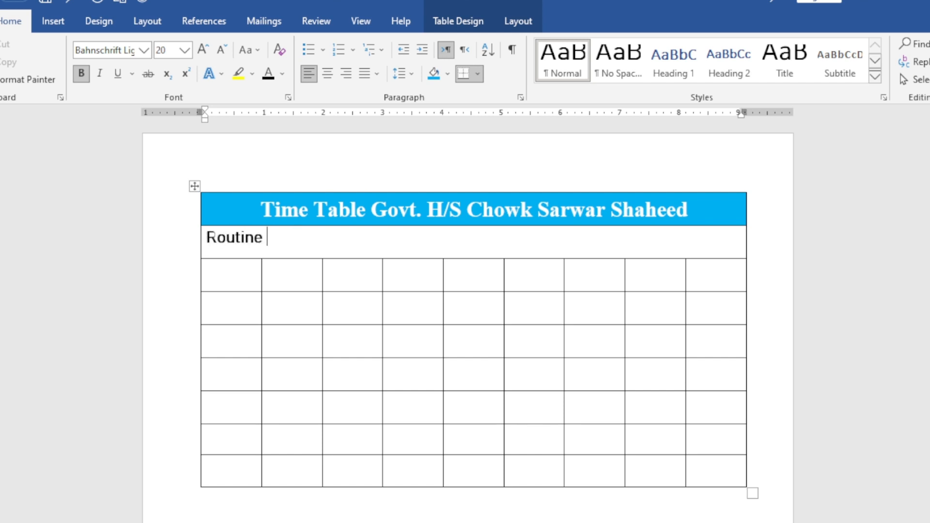
pyautogui.write('Class ')
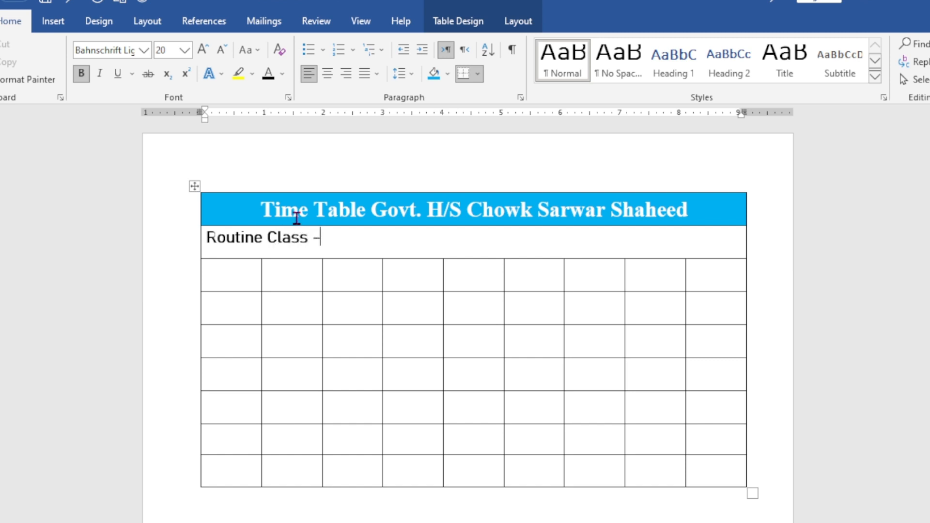
pyautogui.write('-X')
# Change the font of the "Routine Class -X" subtitle to Times New Roman.
pyautogui.moveTo(340, 239); pyautogui.dragTo(189, 241)
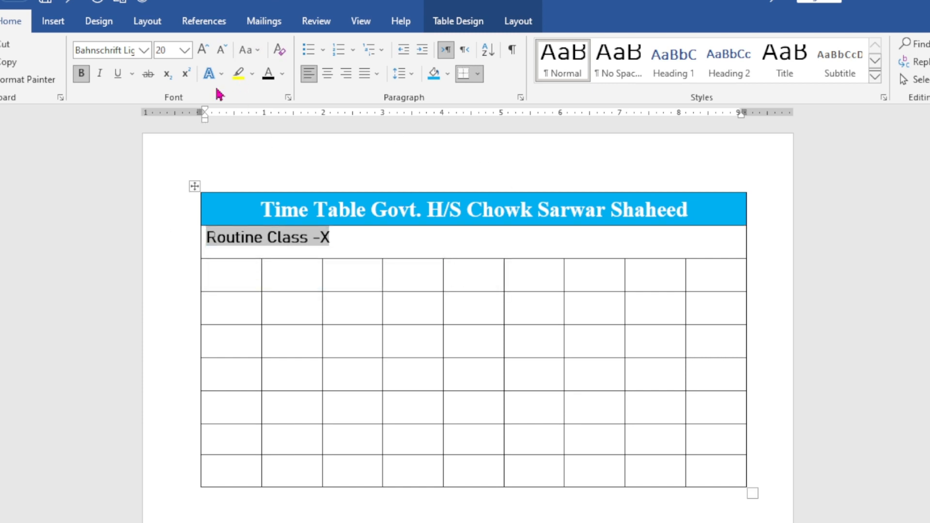
pyautogui.click(144, 50)
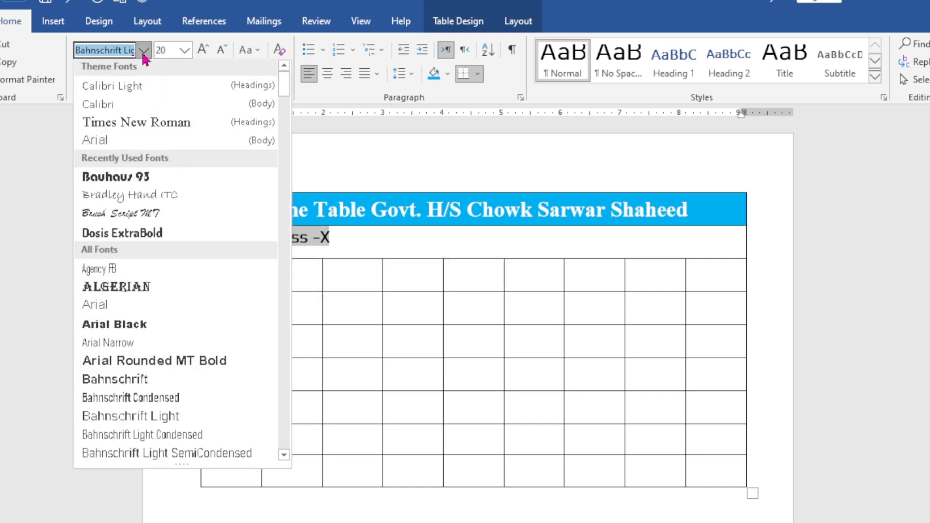
pyautogui.click(155, 127)
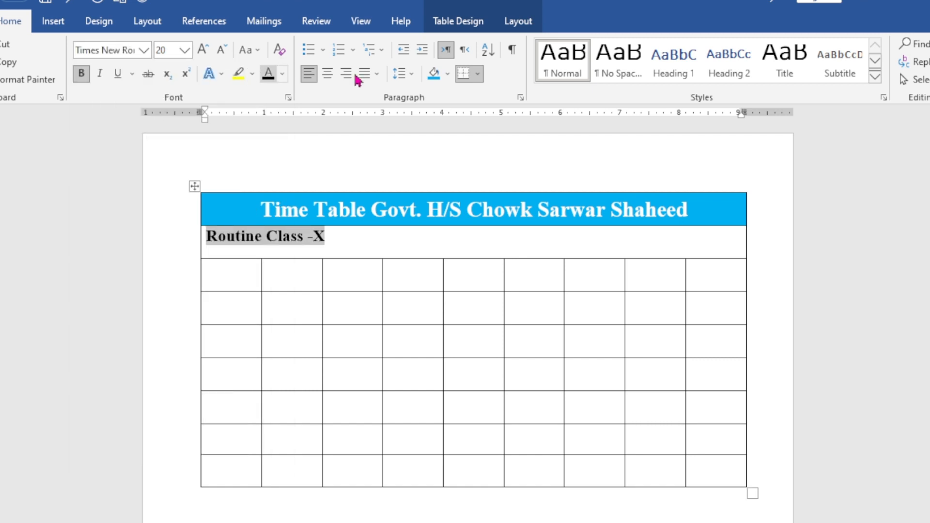
# Shade the subtitle row with the standard Orange color and center its text horizontally and vertically.
pyautogui.click(458, 25)
pyautogui.click(550, 77)
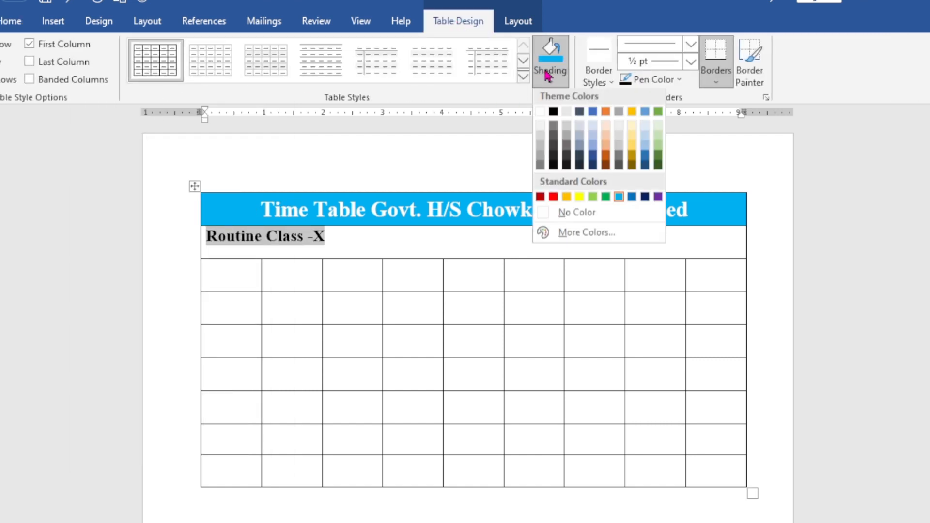
pyautogui.click(568, 201)
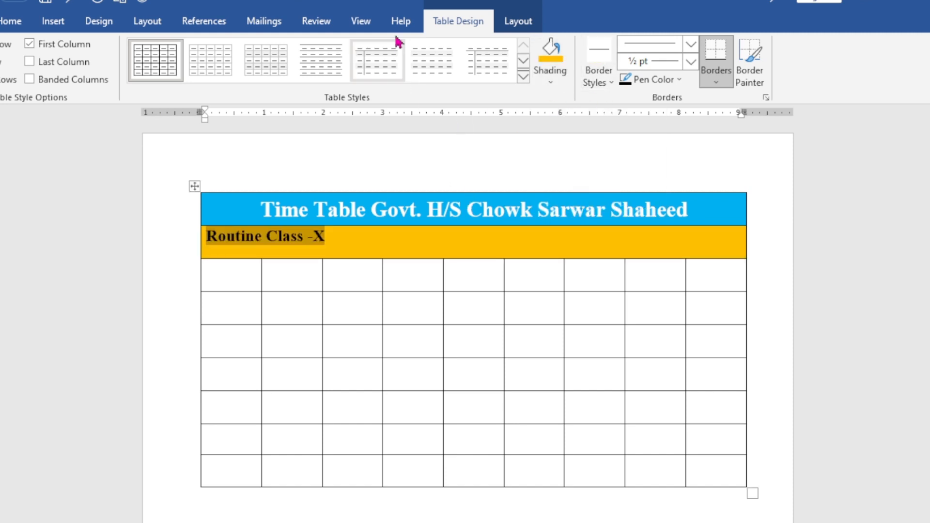
pyautogui.click(515, 26)
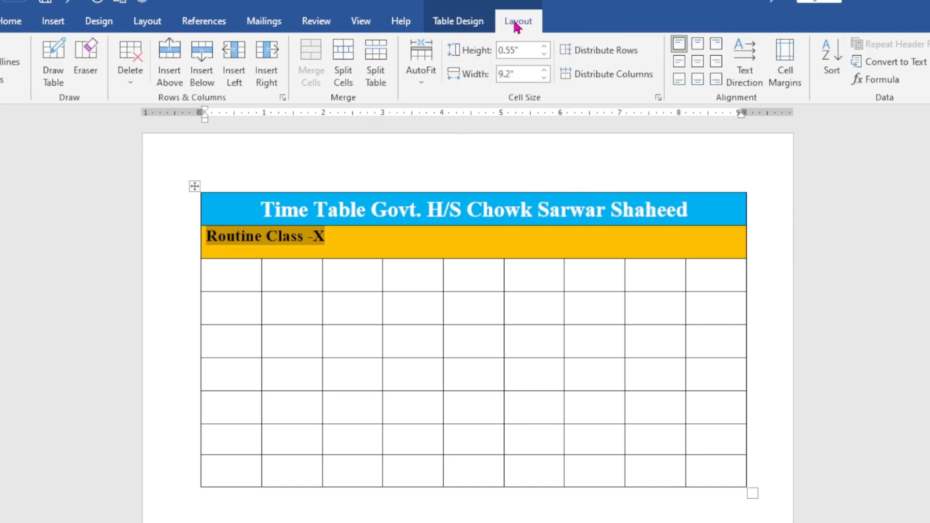
pyautogui.click(698, 62)
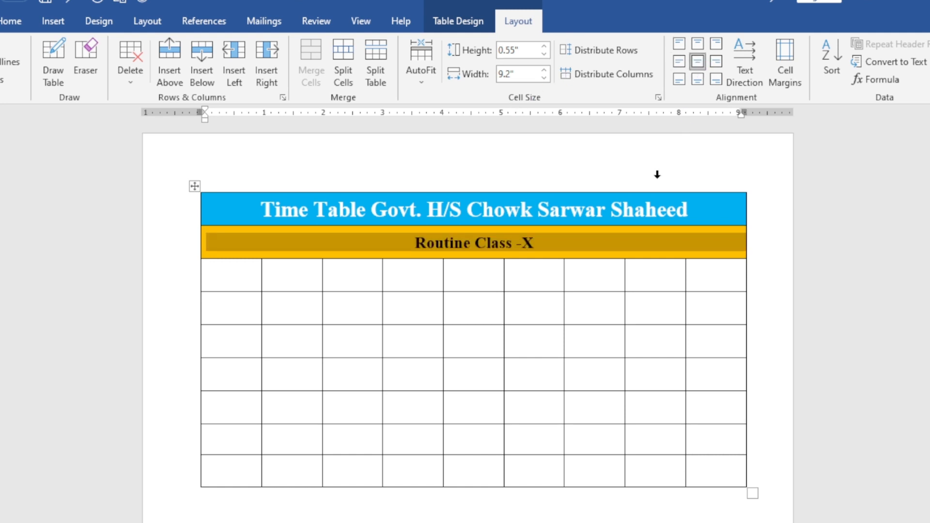
# Increase the font size of the "Routine Class -X" subtitle to 36.
pyautogui.click(13, 21)
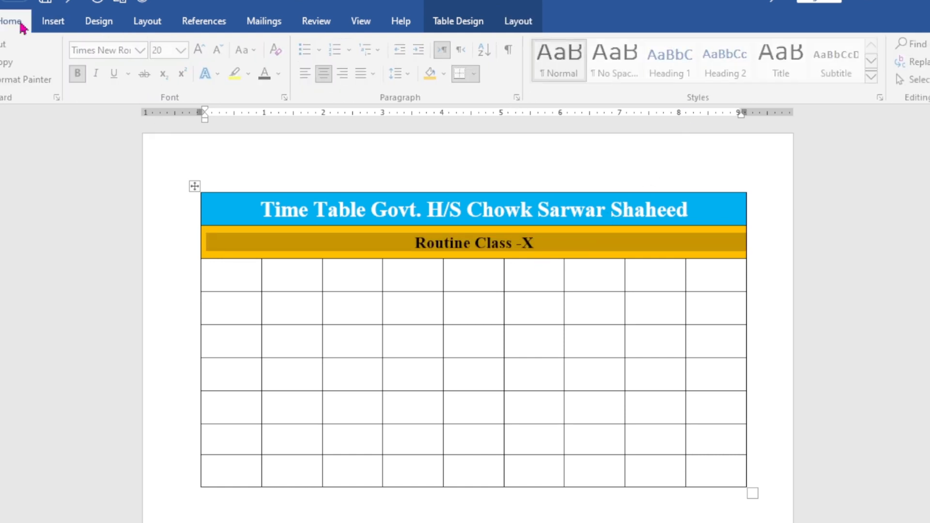
pyautogui.click(203, 50)
pyautogui.click(204, 50)
pyautogui.click(204, 50)
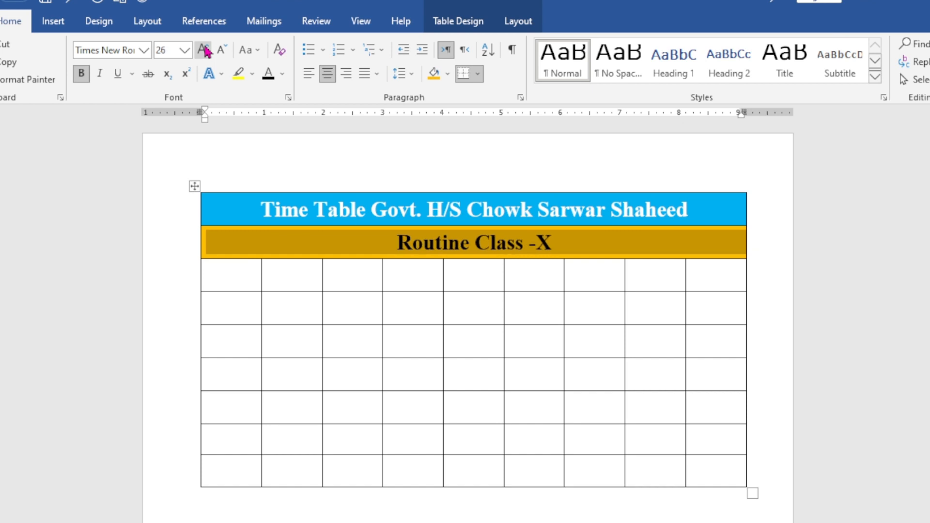
pyautogui.click(203, 50)
pyautogui.click(203, 50)
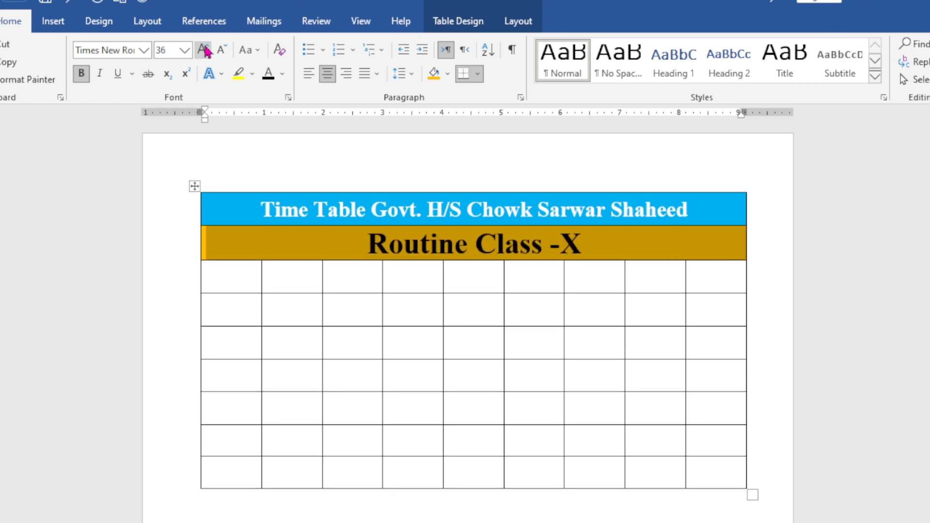
pyautogui.click(445, 299)
pyautogui.click(588, 353)
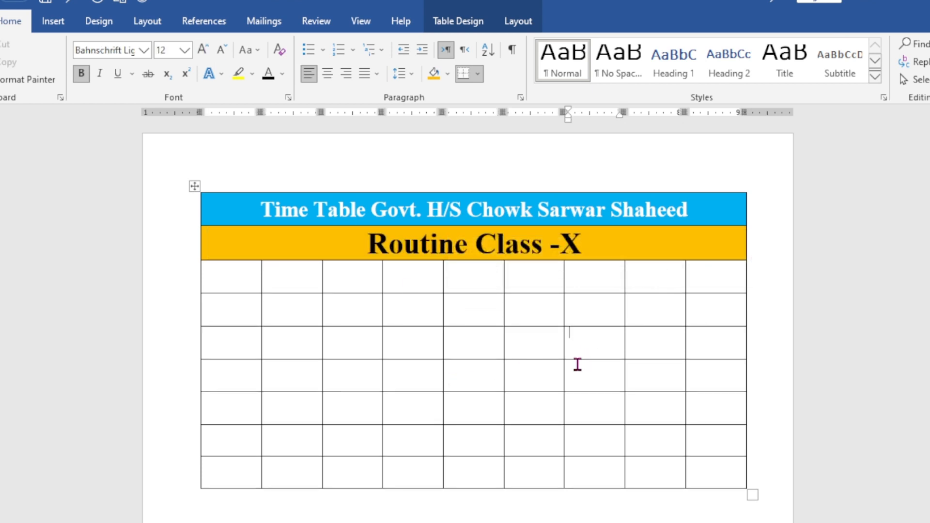
# Increase the font size in the first cell of the third row to 14.
pyautogui.scroll(-1, 567, 364)
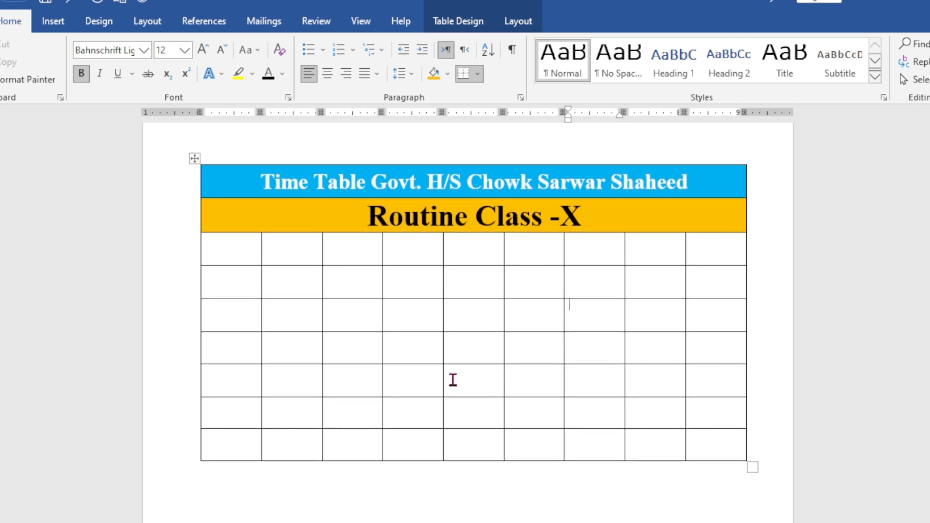
pyautogui.click(257, 252)
pyautogui.click(203, 49)
# Set all cells in the last six table rows to Times New Roman at font size 12.
pyautogui.moveTo(700, 439); pyautogui.dragTo(243, 268)
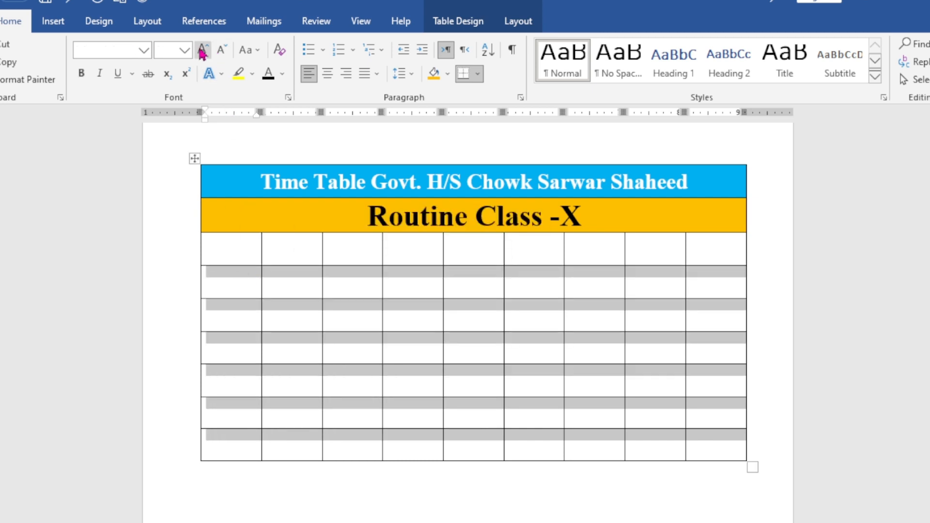
pyautogui.click(185, 50)
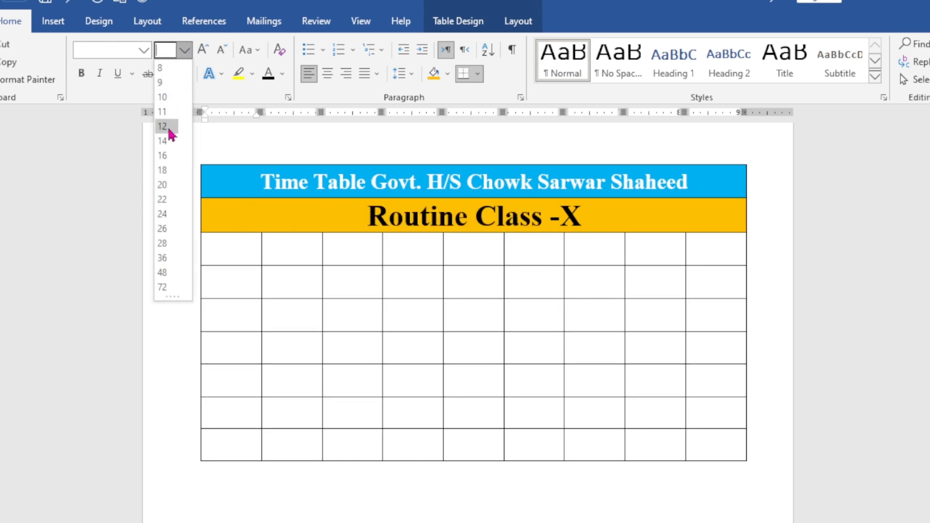
pyautogui.click(168, 128)
pyautogui.click(144, 50)
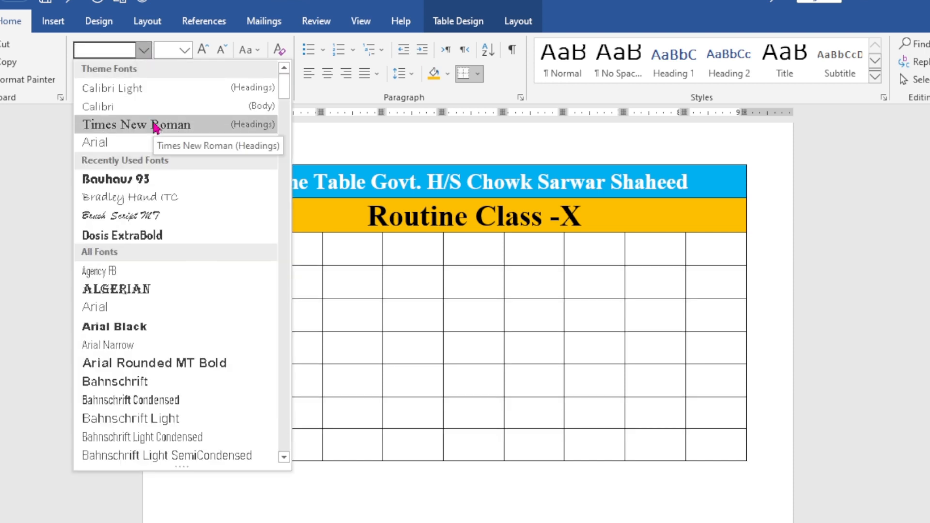
pyautogui.click(156, 126)
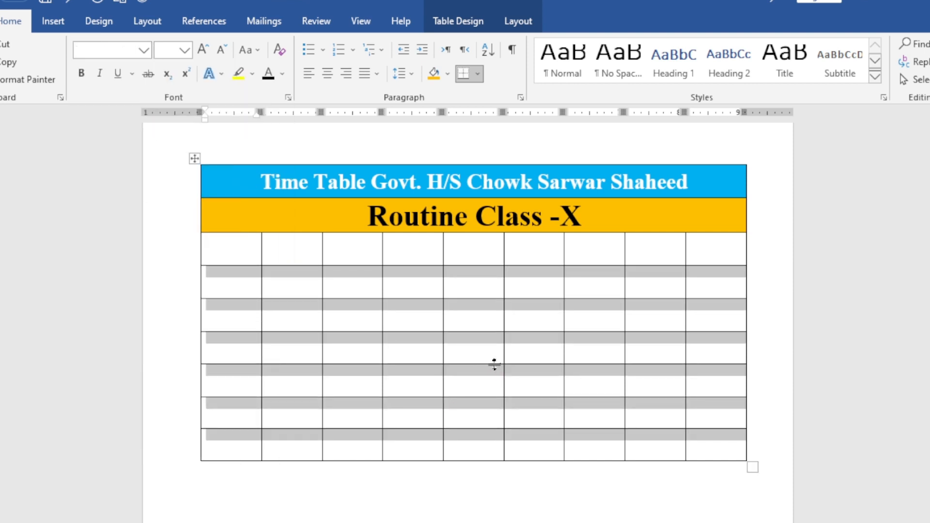
pyautogui.click(562, 344)
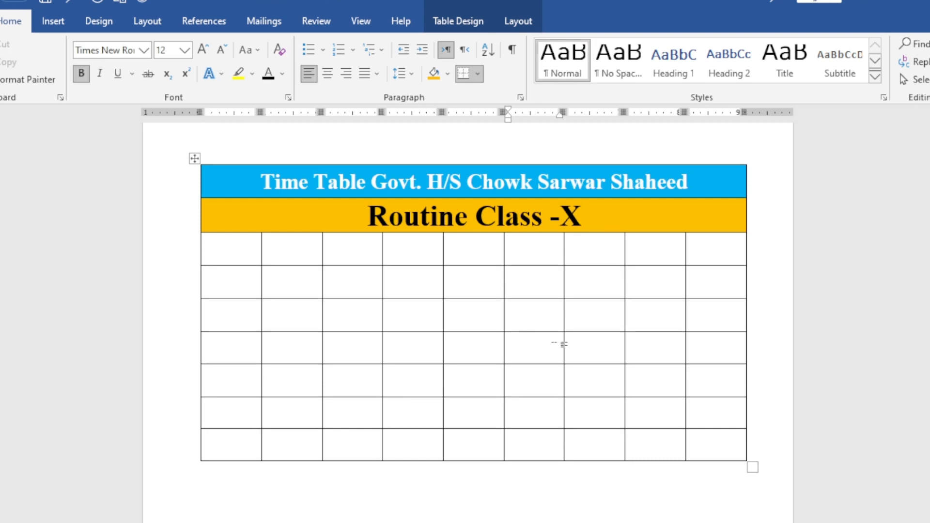
# Fill the first column below the subtitle with the heading "Days" and the weekdays Monday through Saturday.
pyautogui.click(252, 255)
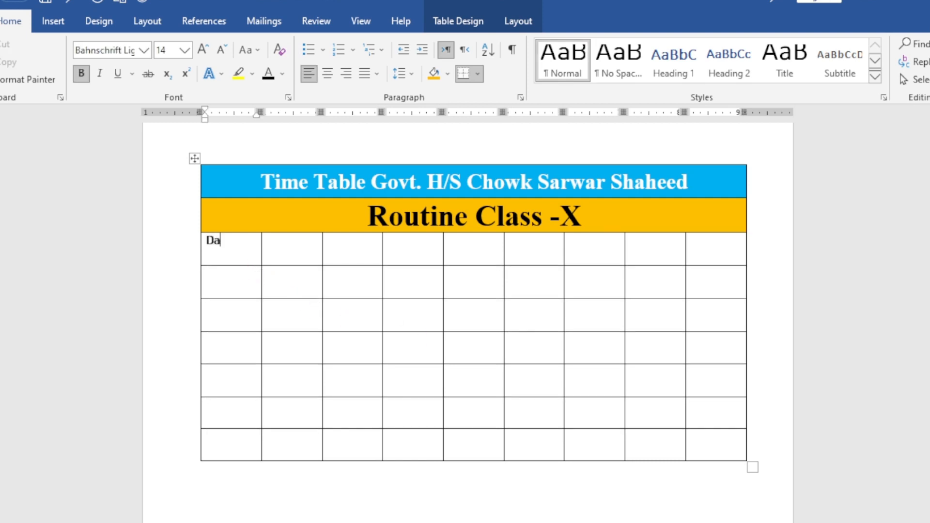
pyautogui.press('Tab')
pyautogui.click(250, 294)
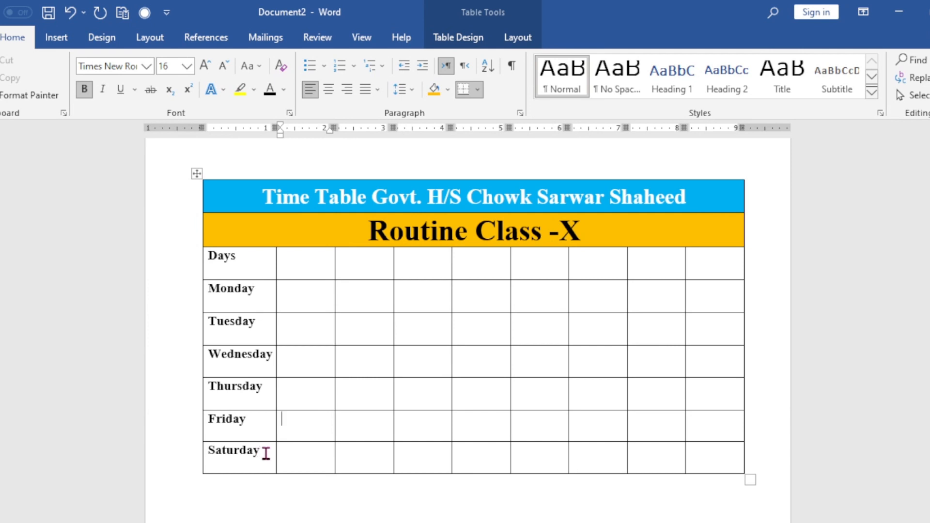
# Increase the font size of the first-column entries from "Days" through "Saturday" to 24.
pyautogui.click(262, 288)
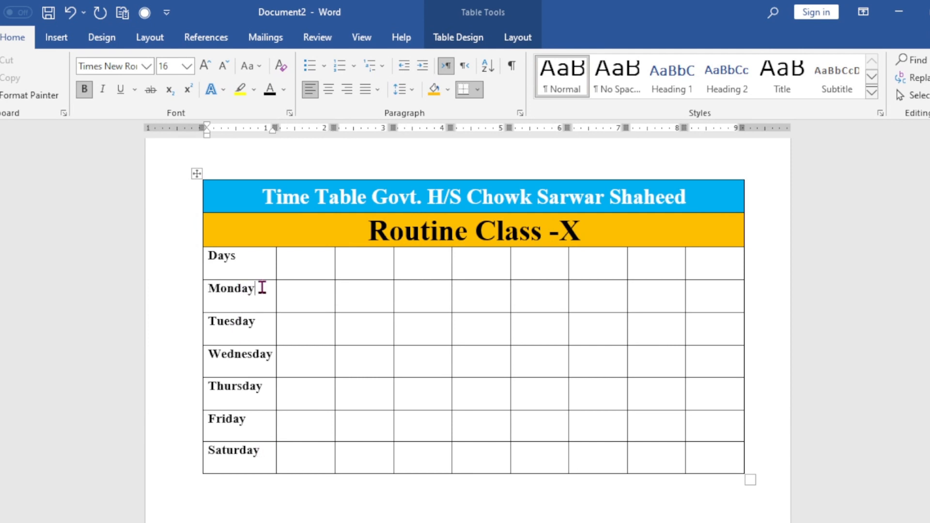
pyautogui.click(270, 451)
pyautogui.moveTo(280, 455); pyautogui.dragTo(216, 297)
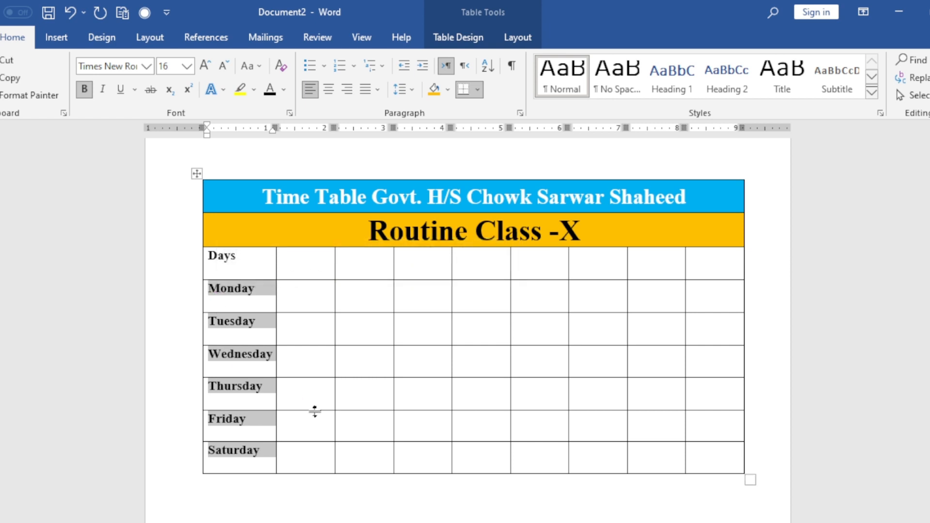
pyautogui.moveTo(259, 451); pyautogui.dragTo(212, 262)
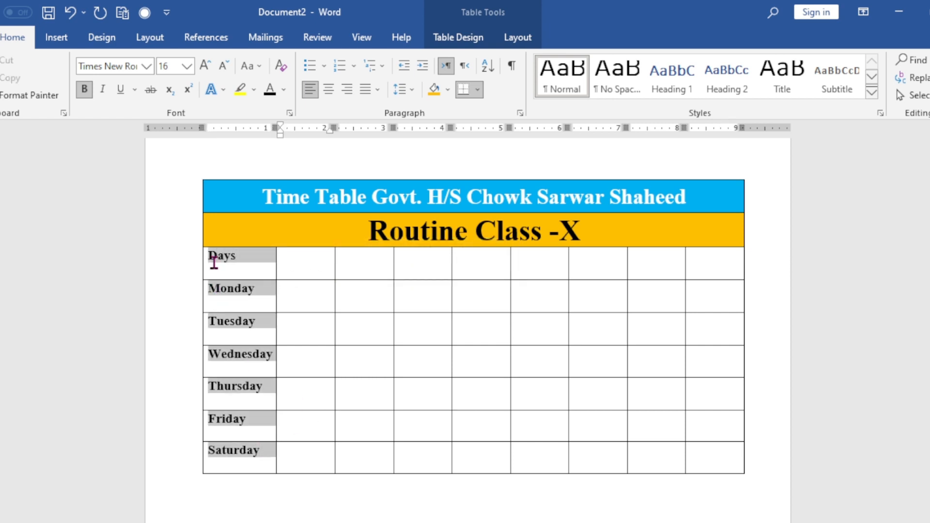
pyautogui.click(206, 69)
pyautogui.click(205, 69)
pyautogui.click(206, 69)
pyautogui.click(206, 68)
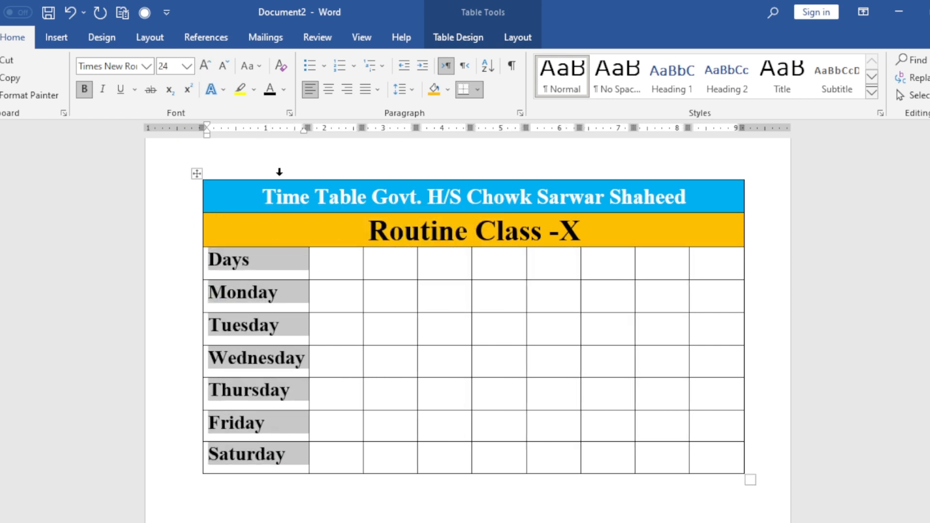
# Center the first-column entries from "Days" through "Saturday" horizontally and vertically in their cells.
pyautogui.click(515, 39)
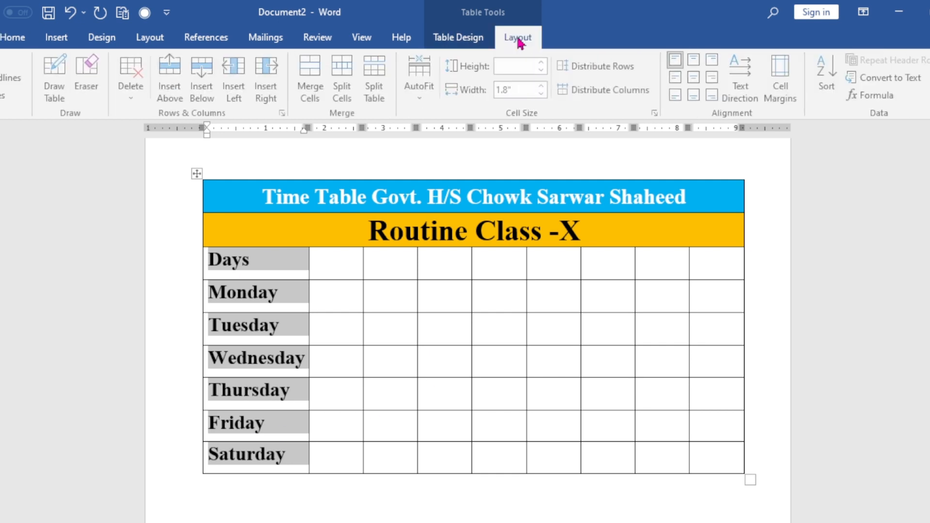
pyautogui.click(697, 78)
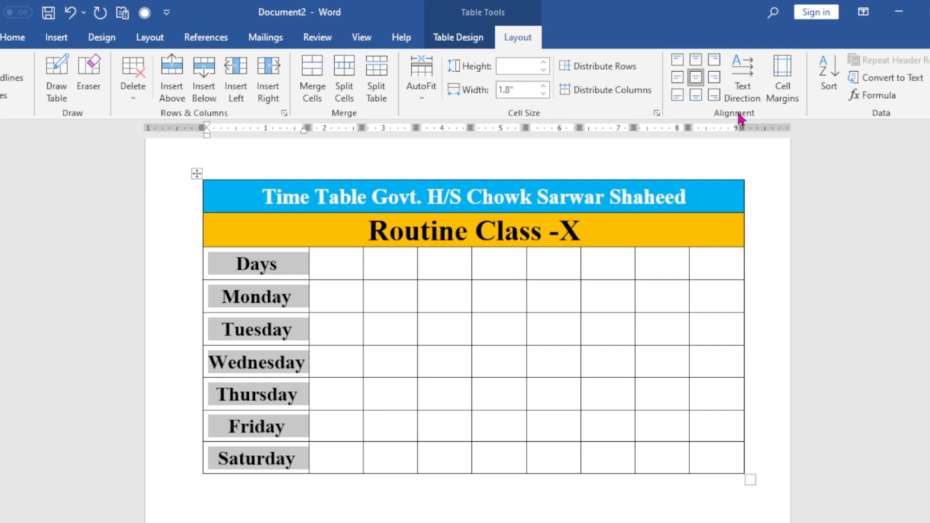
# Enter the period headings 1st, 2nd, 3rd and 4th in the cells following "Days".
pyautogui.click(347, 262)
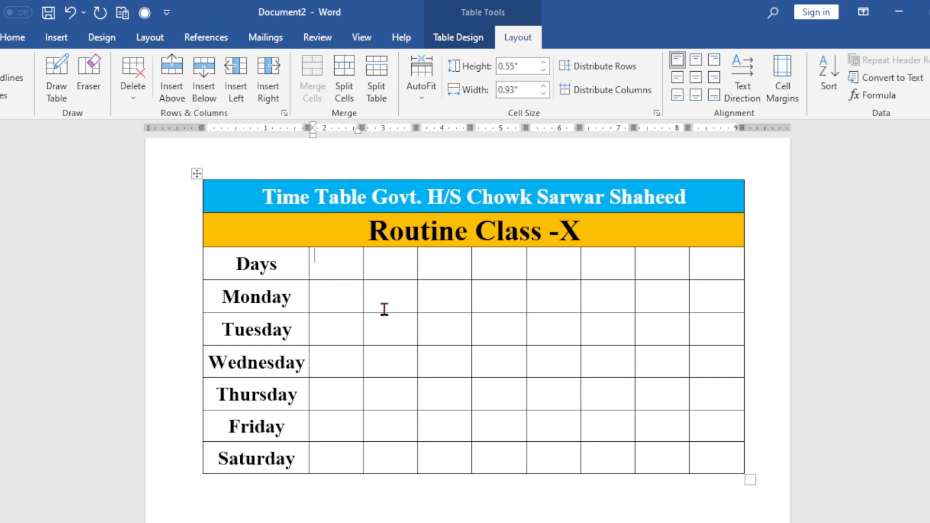
pyautogui.write('1st')
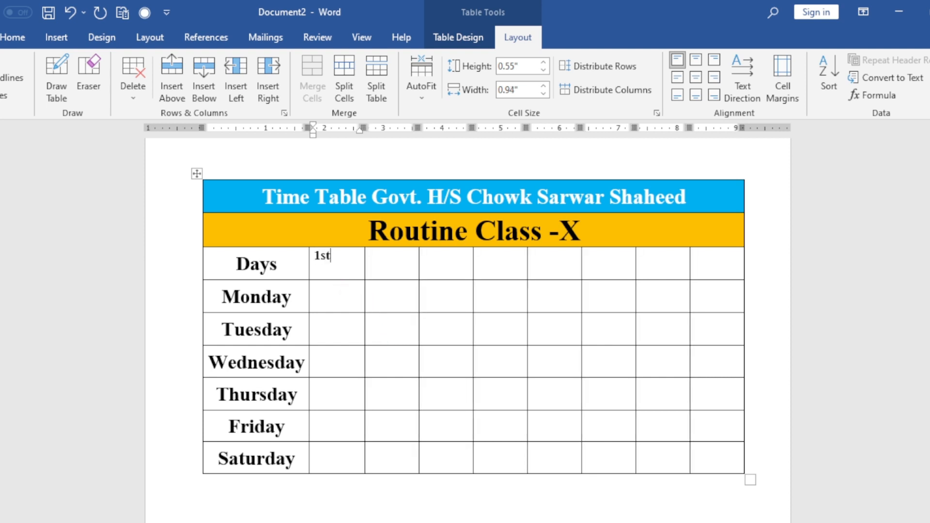
pyautogui.press('Tab')
pyautogui.write('2nd')
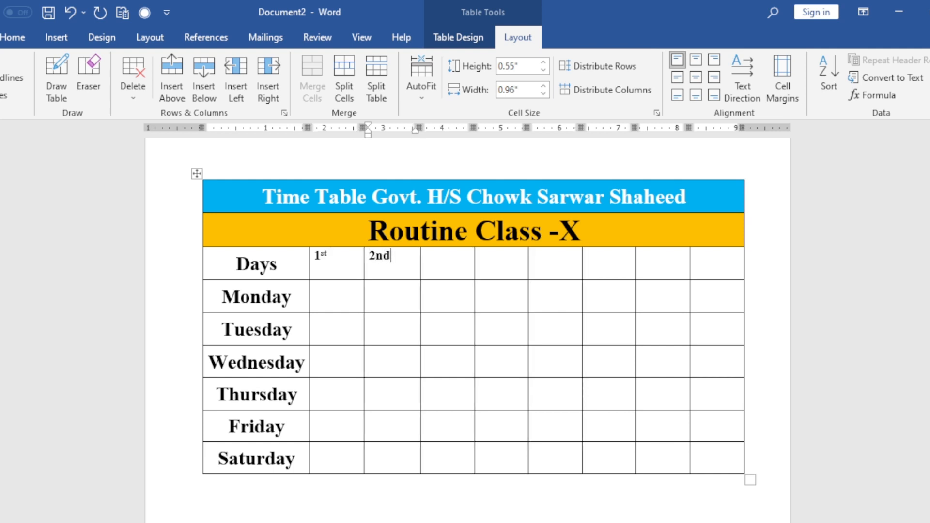
pyautogui.press('Tab')
pyautogui.write('3rd')
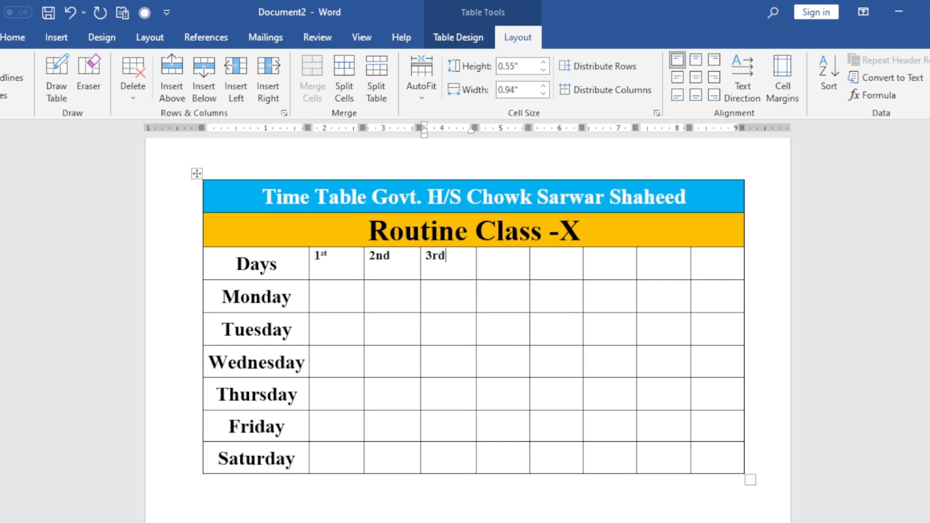
pyautogui.press('Tab')
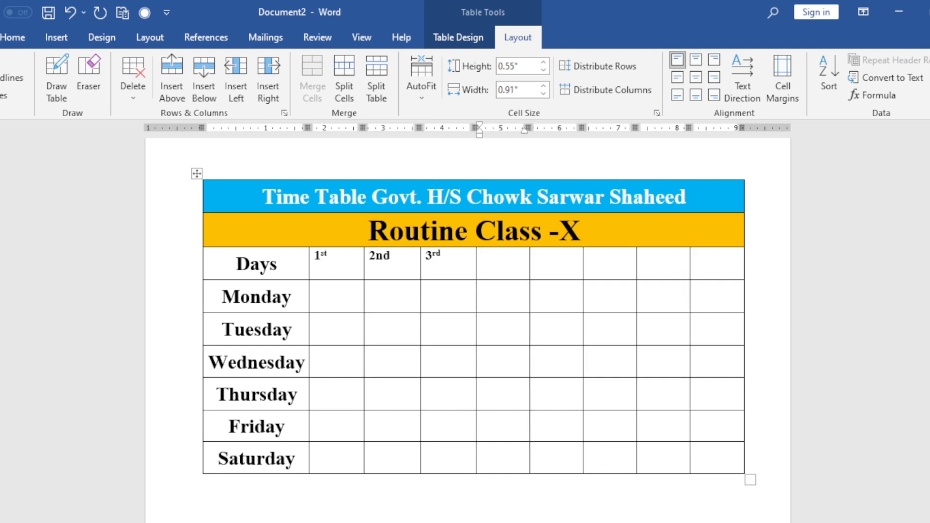
pyautogui.write('4th')
pyautogui.press('Tab')
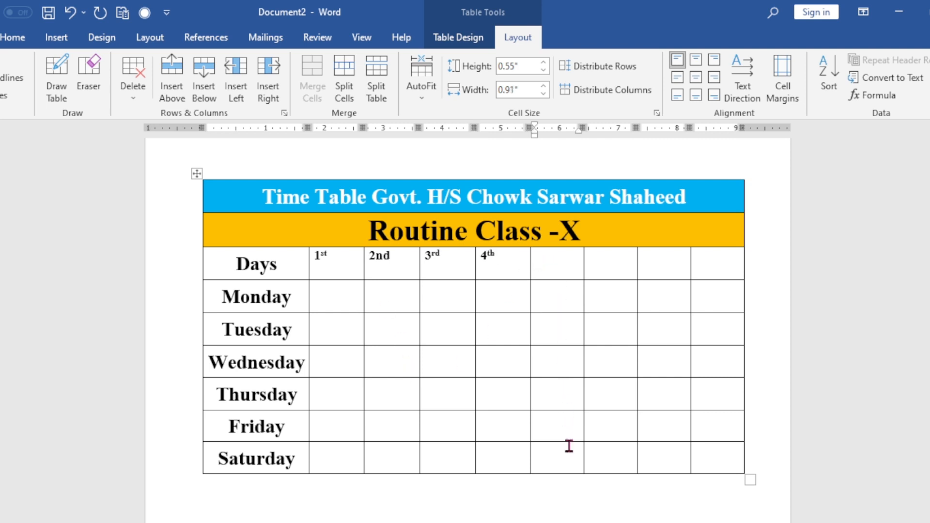
# Leave one heading cell blank after 4th and enter 5th, 6th and 7th in the last three cells.
pyautogui.click(614, 273)
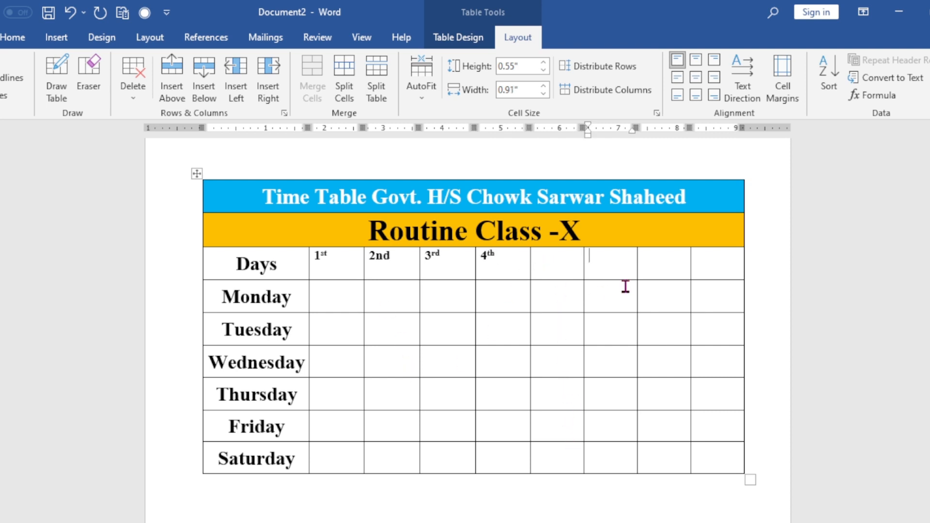
pyautogui.write('5th')
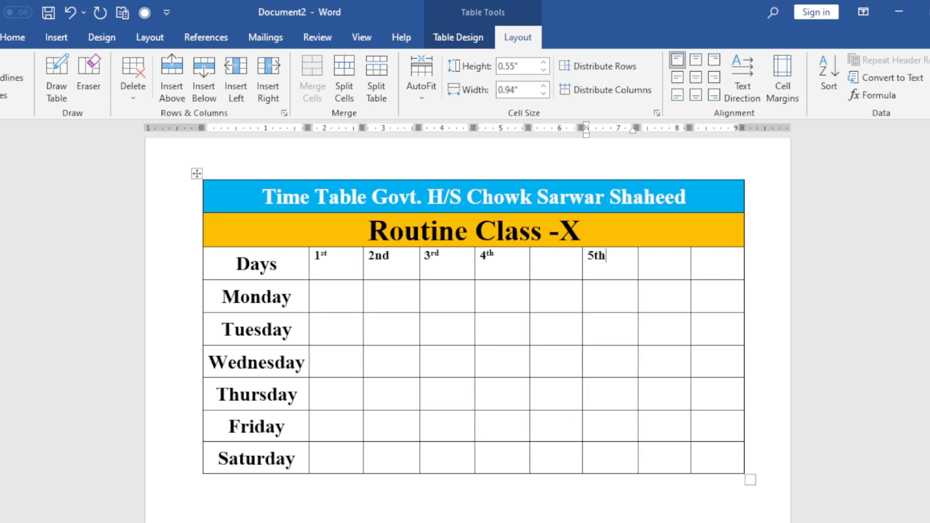
pyautogui.press('Tab')
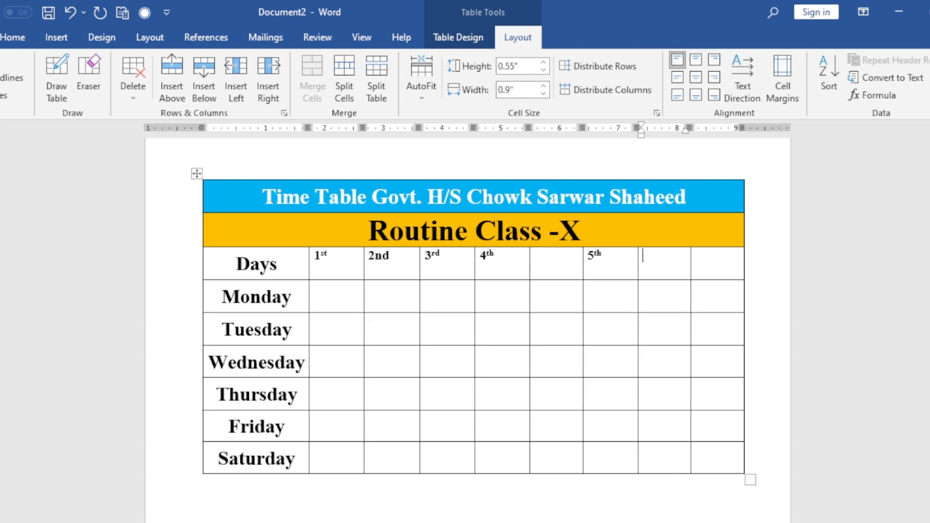
pyautogui.write('6th')
pyautogui.press('Tab')
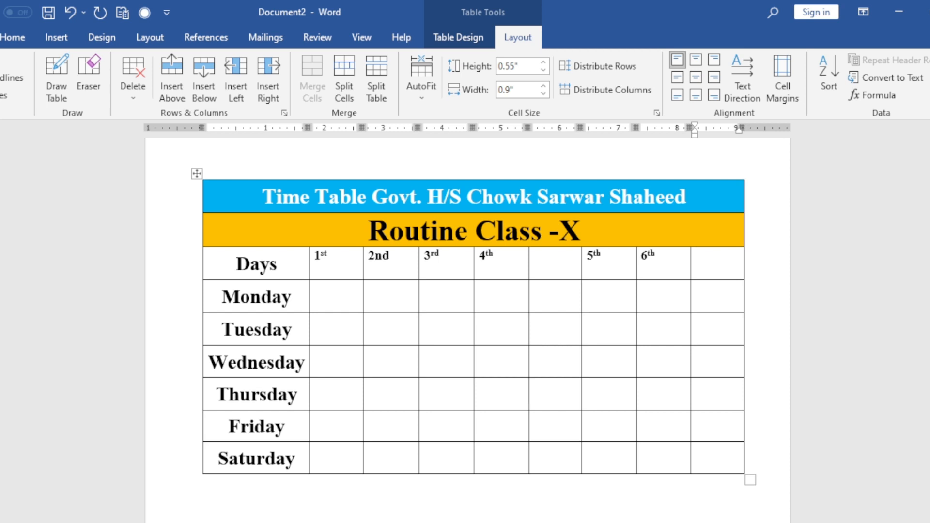
pyautogui.write('7th')
pyautogui.press('Tab')
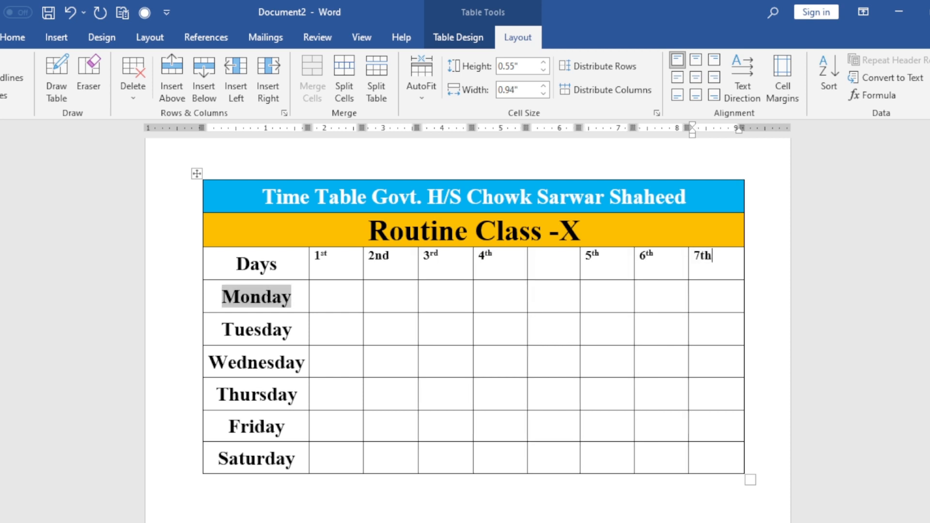
# Merge the blank column's cells from the "Days" row through the Saturday row and enter "Lunch Break" in the merged cell.
pyautogui.click(565, 262)
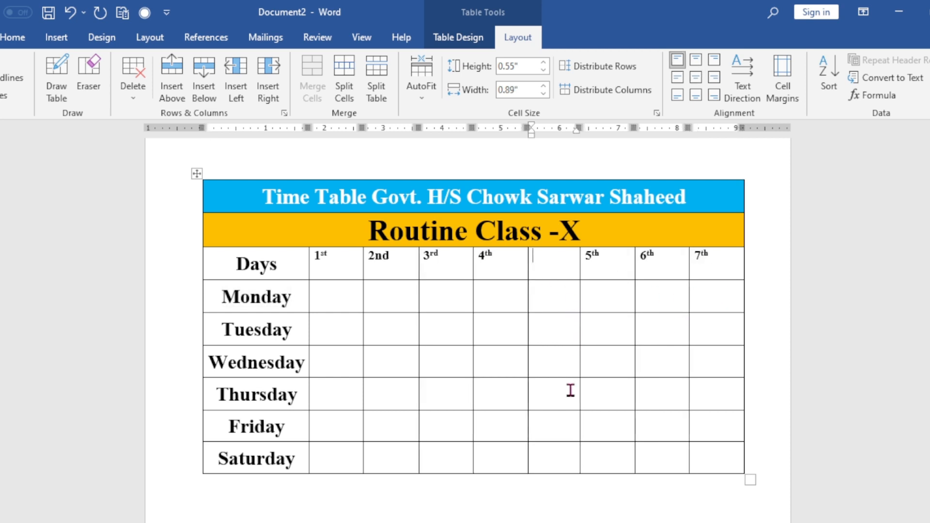
pyautogui.moveTo(567, 448); pyautogui.dragTo(560, 266)
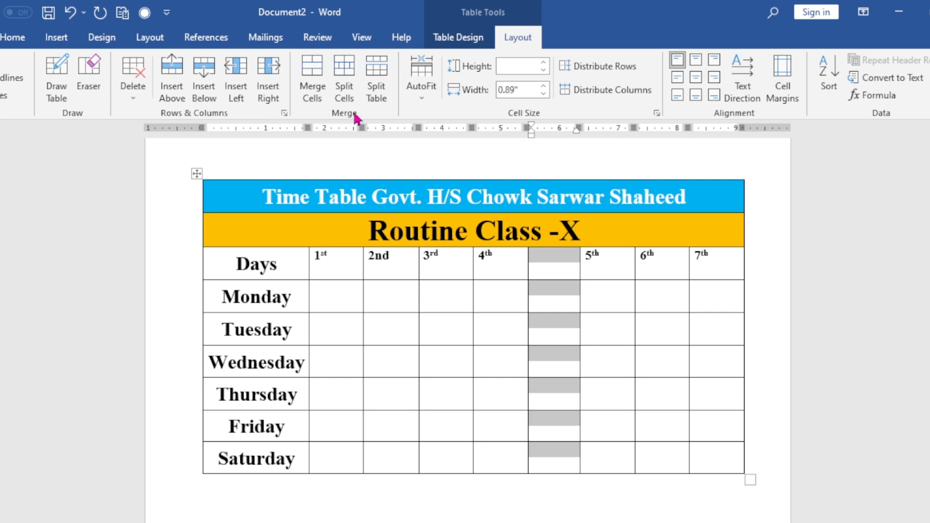
pyautogui.click(316, 88)
pyautogui.click(556, 349)
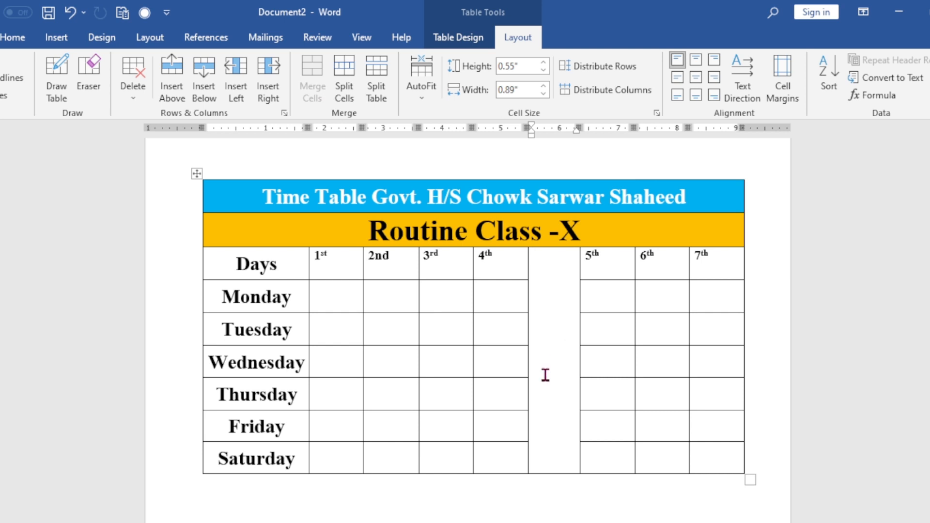
pyautogui.write('Lunch')
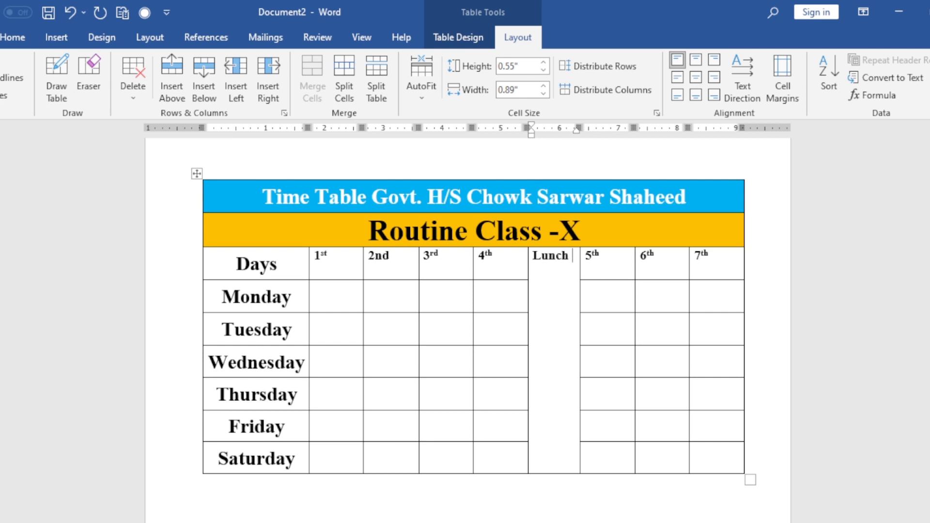
pyautogui.write(' Break')
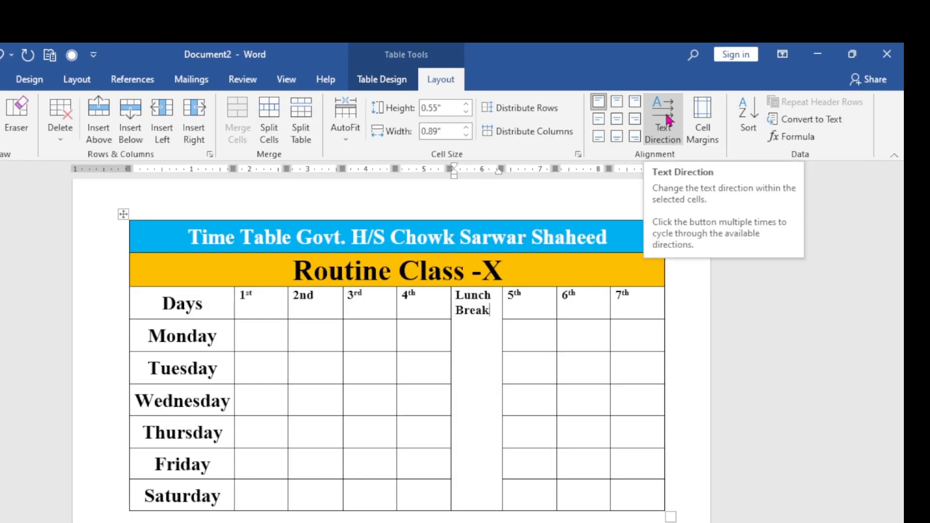
# Rotate the "Lunch Break" text to read from bottom to top and center it in the merged cell.
pyautogui.click(668, 118)
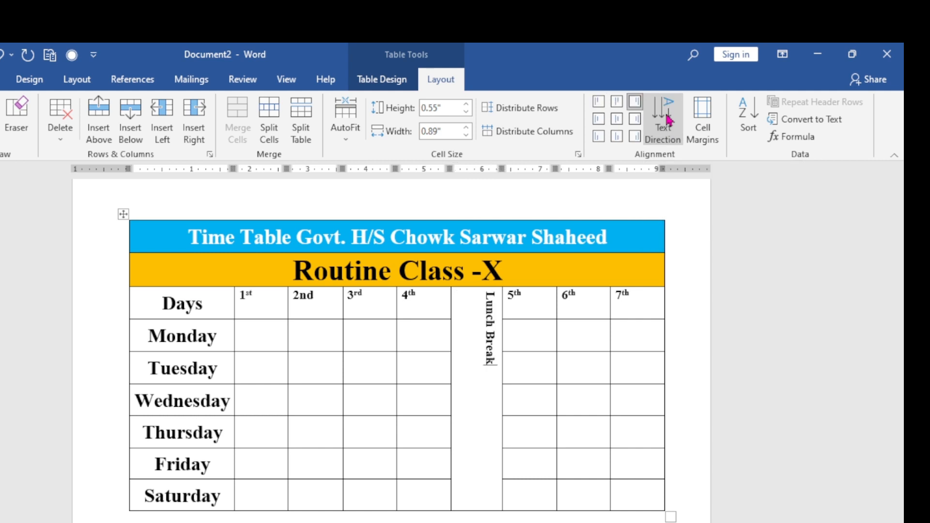
pyautogui.click(668, 119)
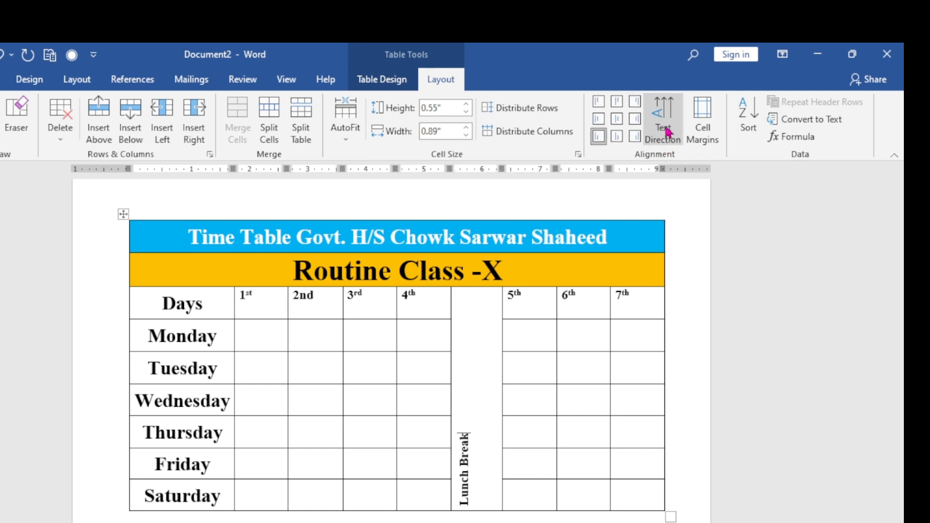
pyautogui.click(618, 119)
# Increase the font size of the "Lunch Break" text to 28.
pyautogui.click(12, 39)
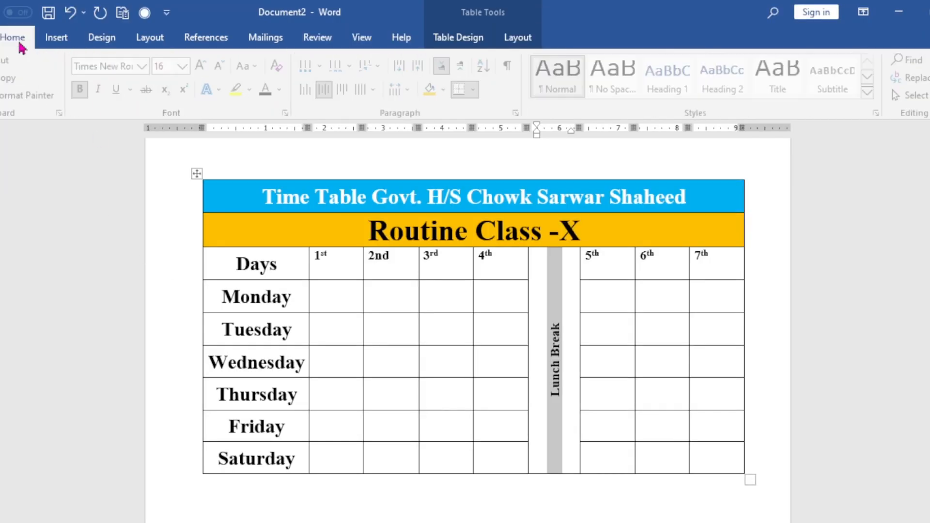
pyautogui.click(204, 67)
pyautogui.click(204, 68)
pyautogui.click(204, 68)
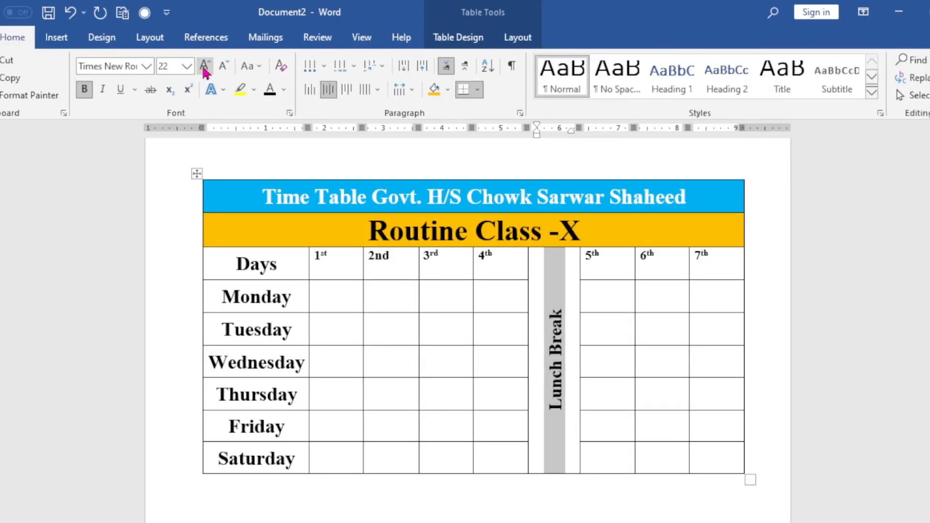
pyautogui.click(204, 68)
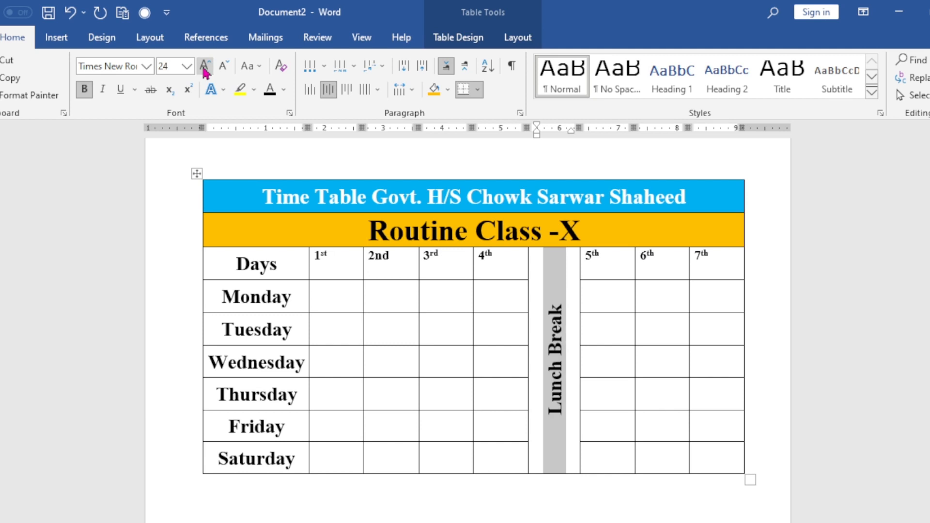
pyautogui.click(204, 68)
pyautogui.click(204, 68)
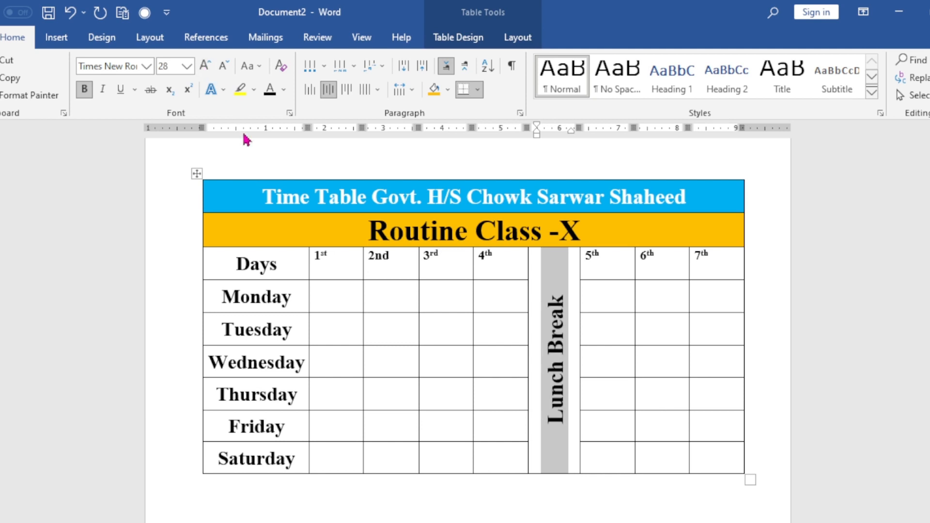
pyautogui.click(480, 405)
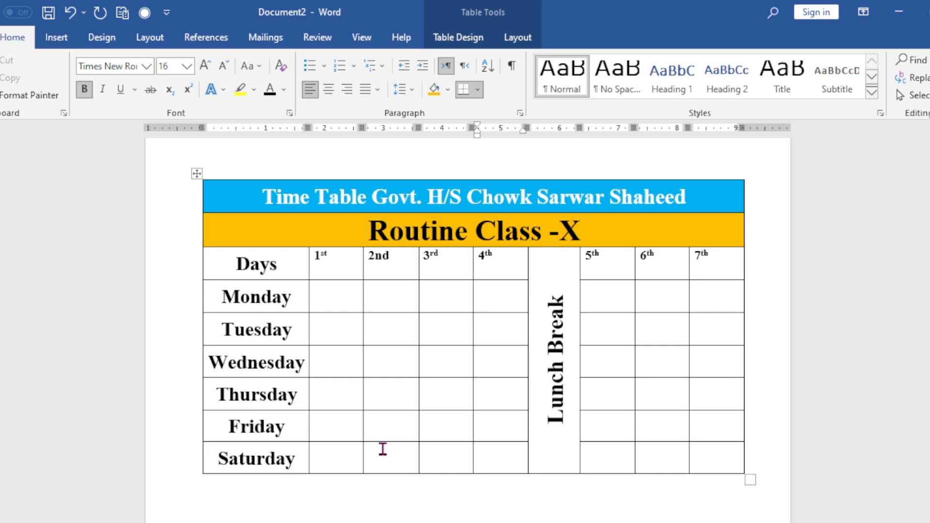
# Set the whole "Days" heading row, including the period headings and "Lunch Break", to font size 26.
pyautogui.moveTo(712, 262); pyautogui.dragTo(281, 255)
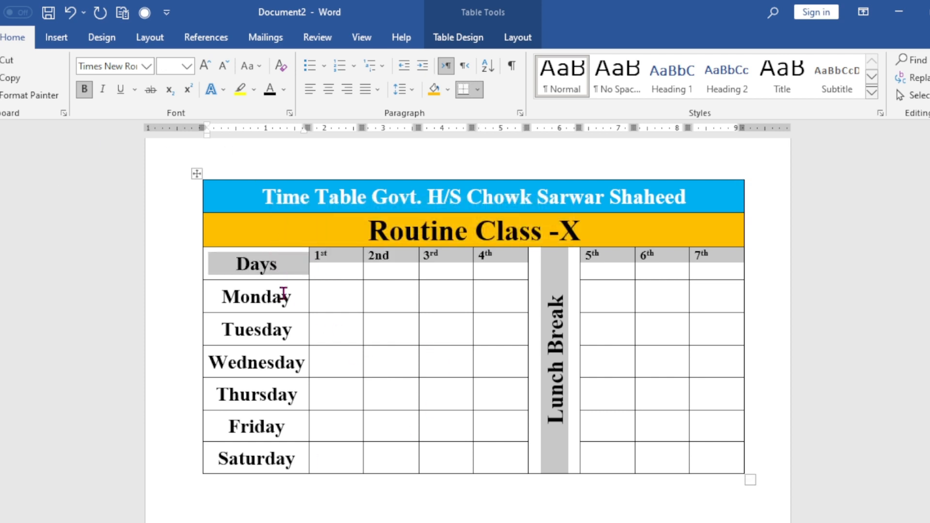
pyautogui.click(207, 67)
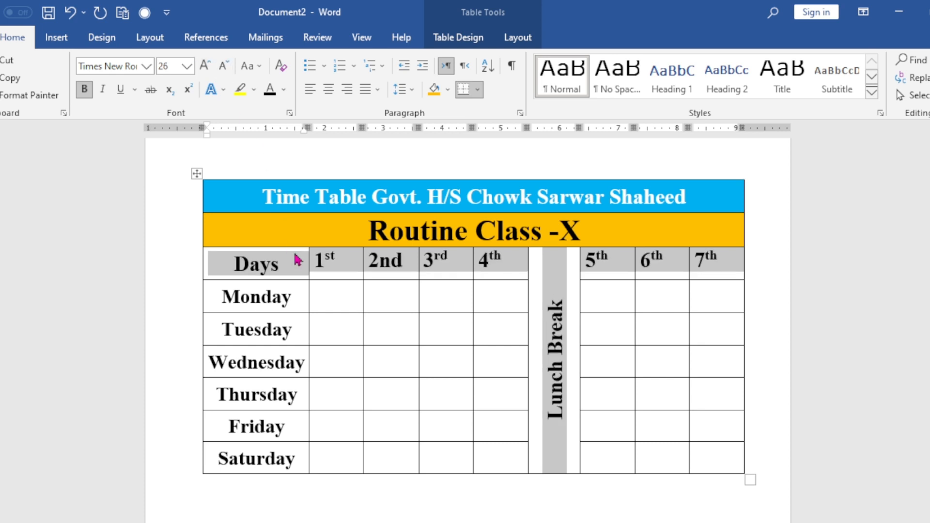
pyautogui.click(490, 328)
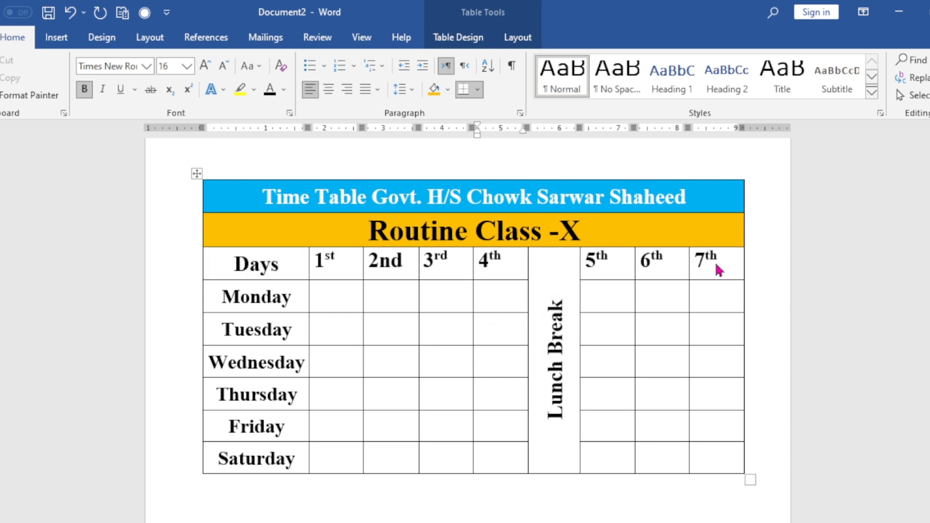
# Center the "Days" row's headings horizontally and vertically in their cells.
pyautogui.moveTo(716, 268); pyautogui.dragTo(273, 260)
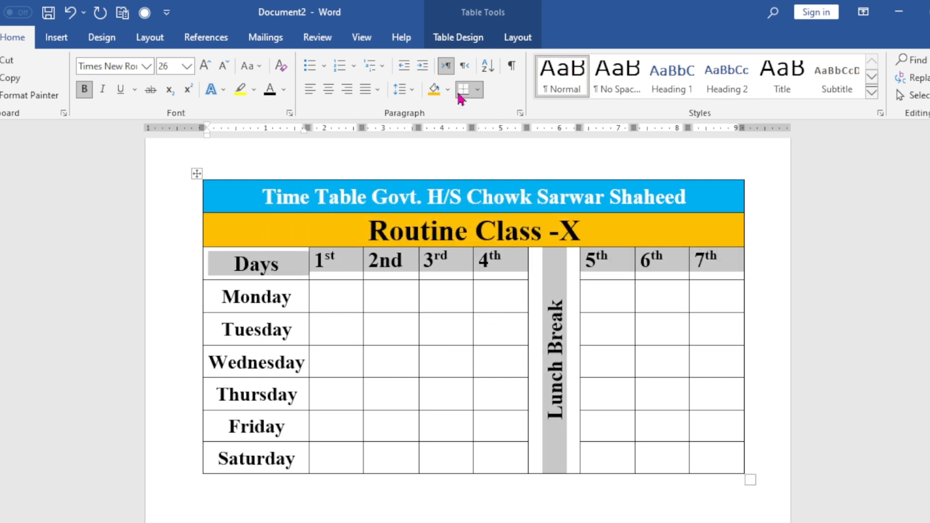
pyautogui.click(517, 38)
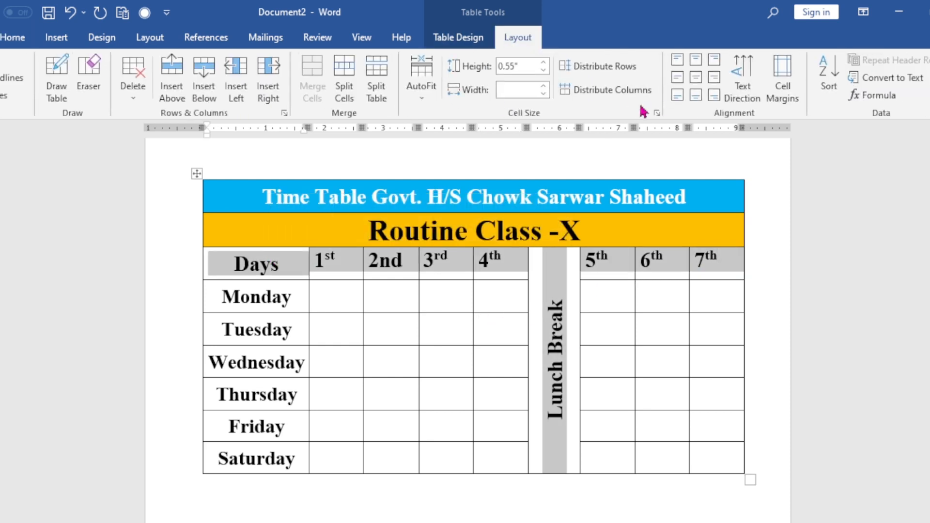
pyautogui.click(696, 77)
pyautogui.click(612, 318)
pyautogui.click(419, 411)
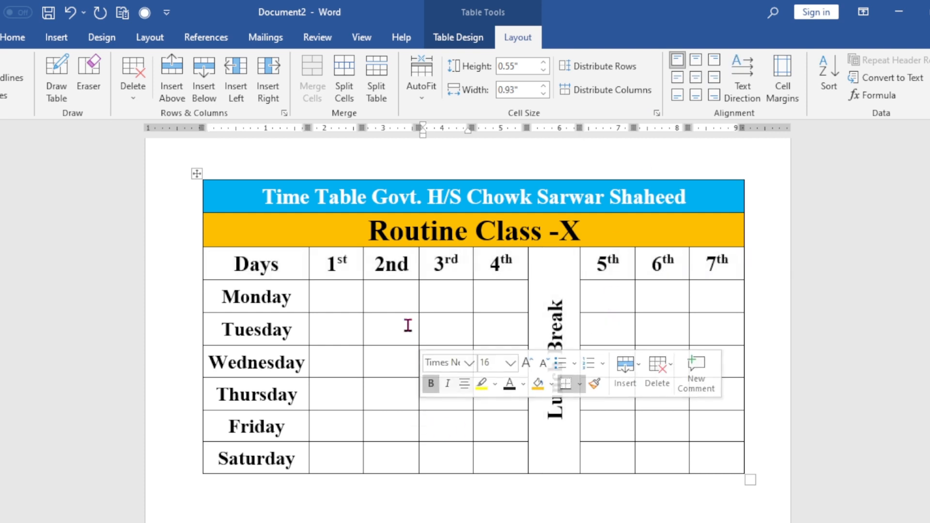
# Retype the "nd" of the 2nd period heading so that it is formatted as a superscript ordinal.
pyautogui.click(413, 267)
pyautogui.press('BackSpace')
pyautogui.press('BackSpace')
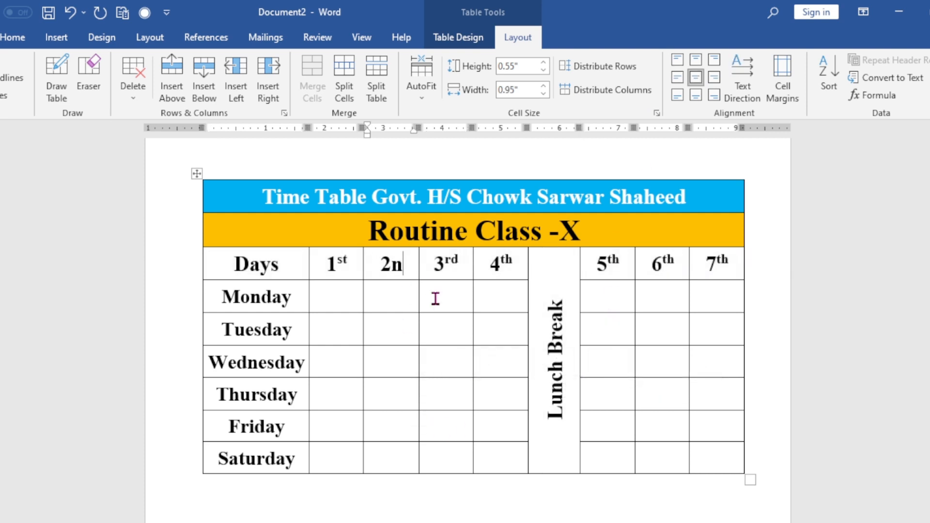
pyautogui.write('nd')
pyautogui.press('Tab')
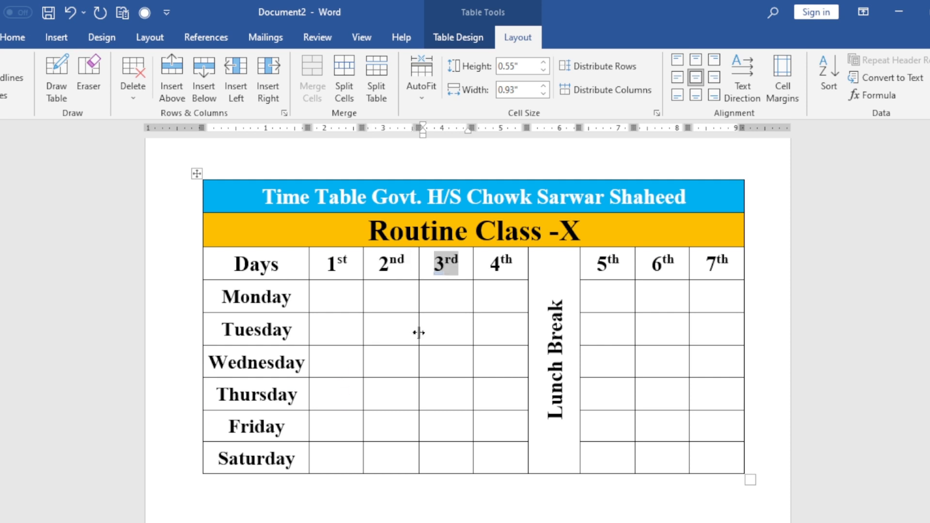
# Merge the 1st-period cells from Monday to Saturday into one cell and enter "Islamic Studies" in it.
pyautogui.click(350, 298)
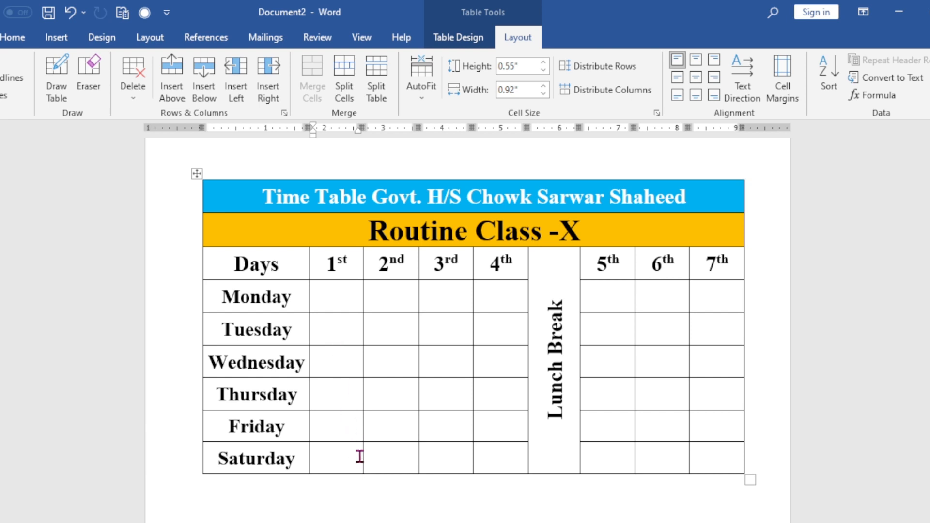
pyautogui.moveTo(349, 453); pyautogui.dragTo(342, 297)
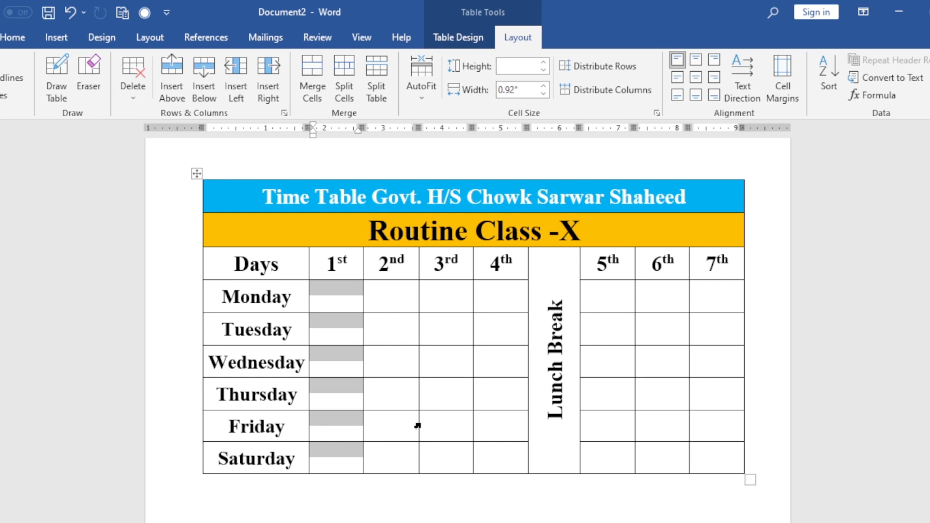
pyautogui.press('alt')
pyautogui.press('a')
pyautogui.press('m')
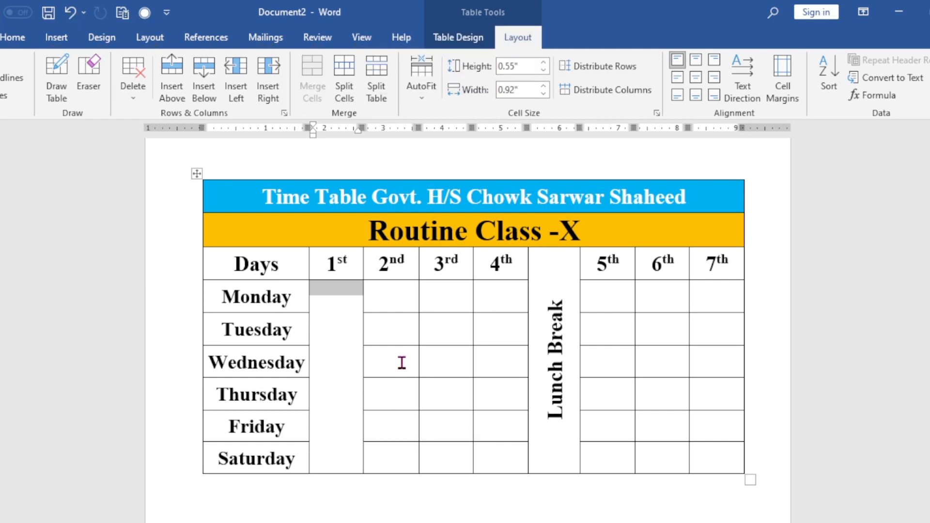
pyautogui.click(353, 334)
pyautogui.write('Islamic ')
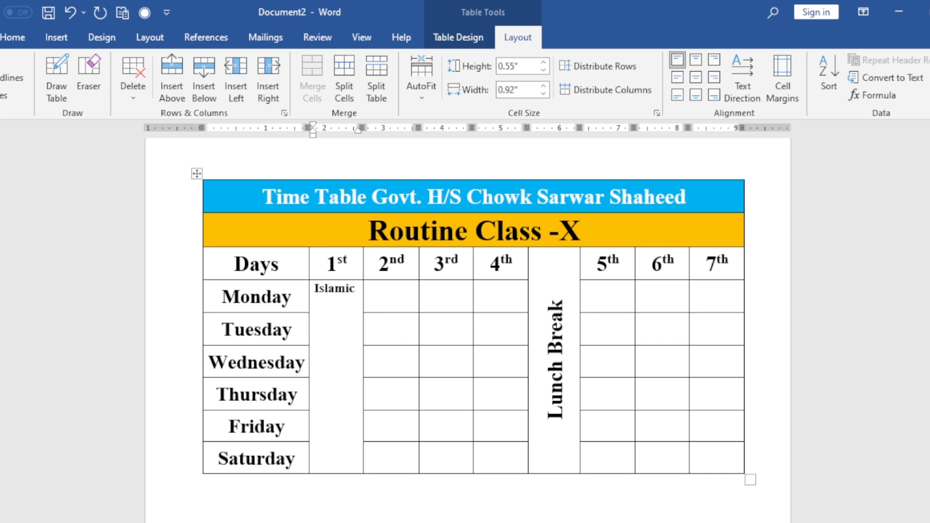
pyautogui.write('Studies')
# Rotate the "Islamic Studies" text to read vertically from bottom to top and center it in the merged cell.
pyautogui.click(752, 97)
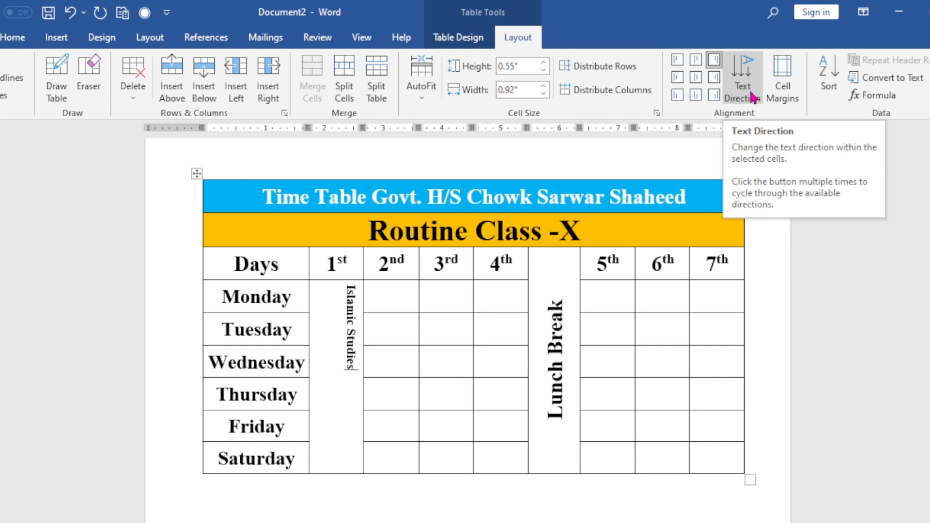
pyautogui.click(753, 97)
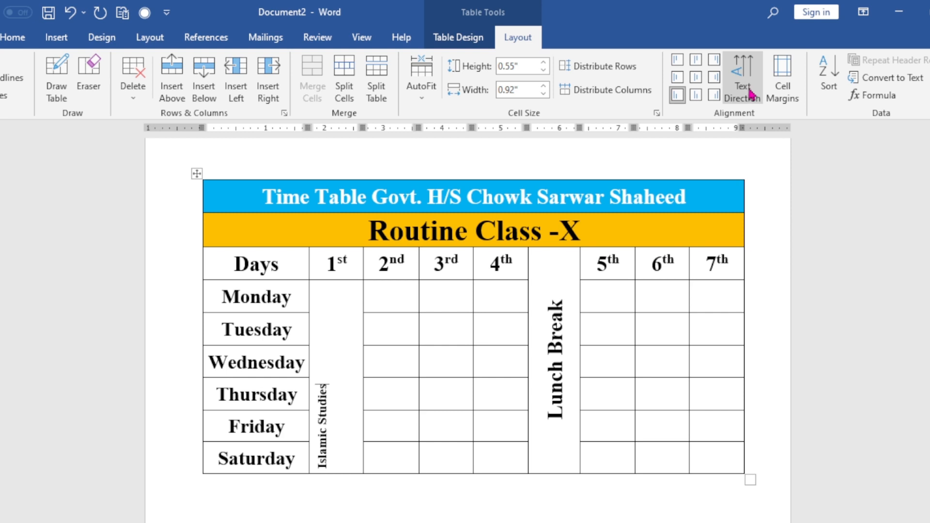
pyautogui.click(696, 78)
# Increase the font size of the "Islamic Studies" text to 24.
pyautogui.click(11, 37)
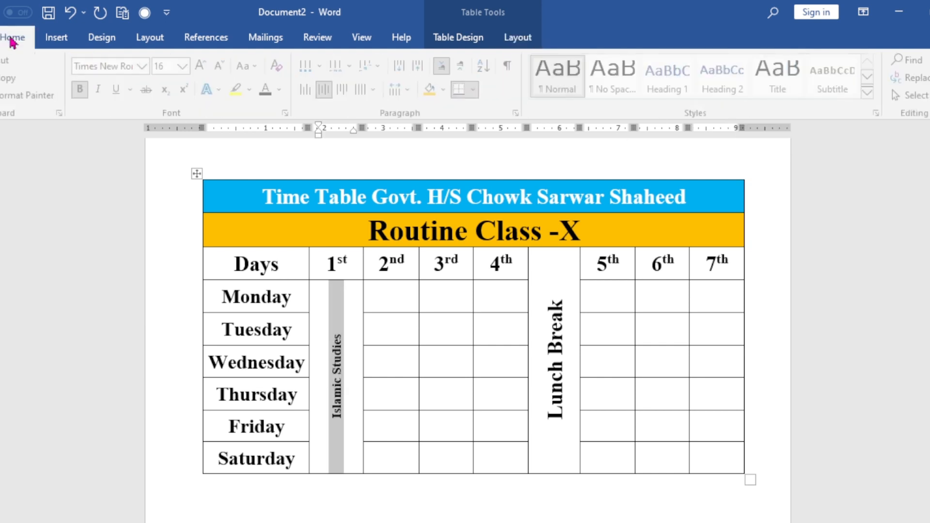
pyautogui.click(208, 69)
pyautogui.click(208, 69)
pyautogui.click(209, 68)
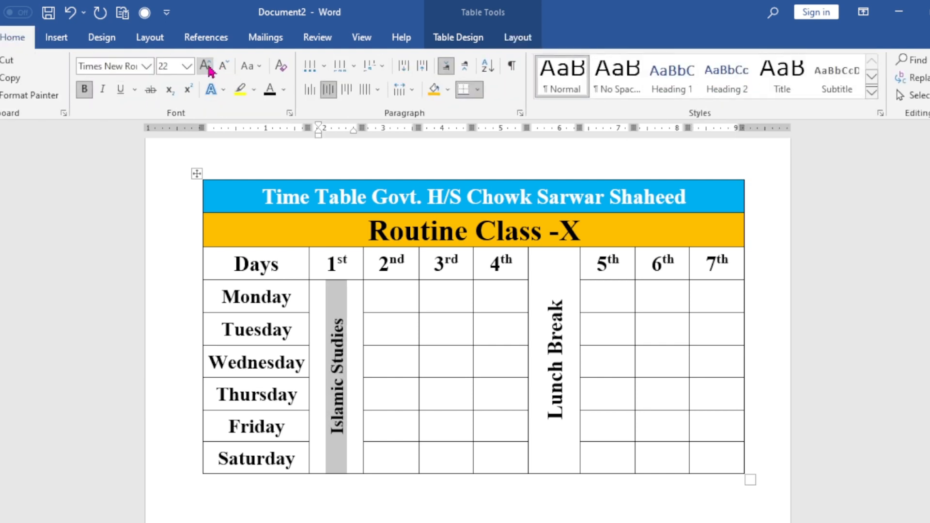
pyautogui.click(209, 68)
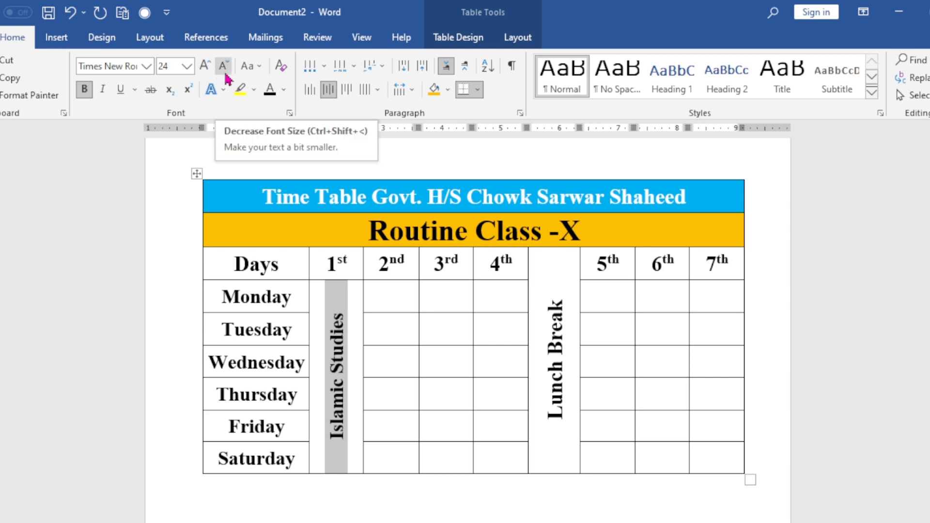
# Merge the 2nd-period cells from Monday to Saturday into one cell and enter "English" in it.
pyautogui.click(393, 385)
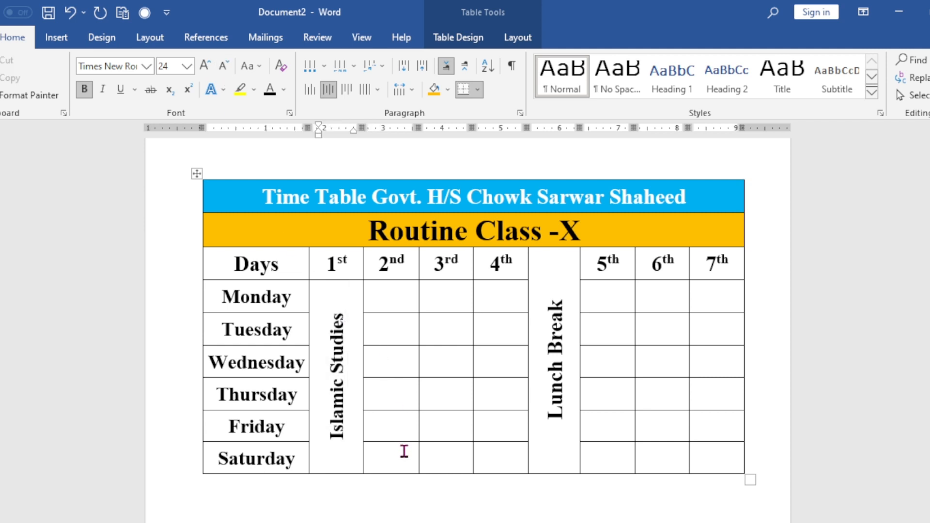
pyautogui.moveTo(403, 451); pyautogui.dragTo(396, 297)
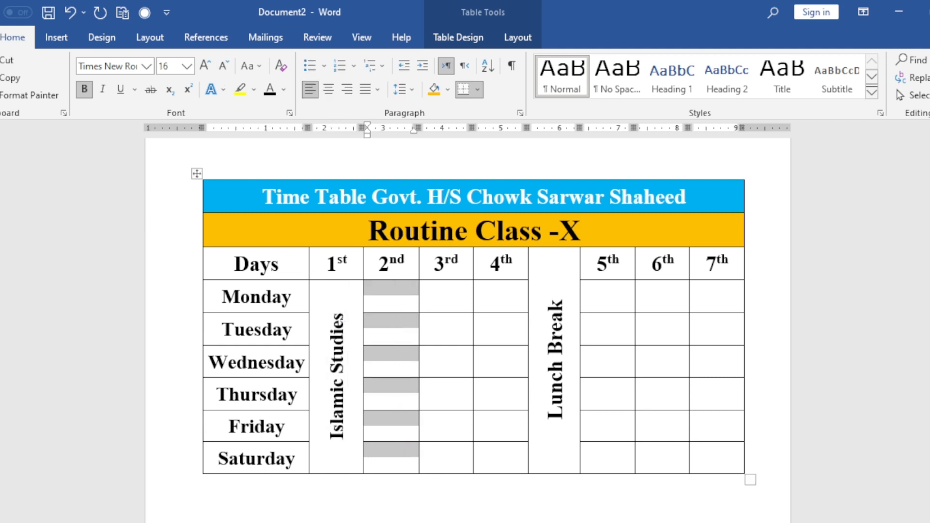
pyautogui.press('alt')
pyautogui.press('a')
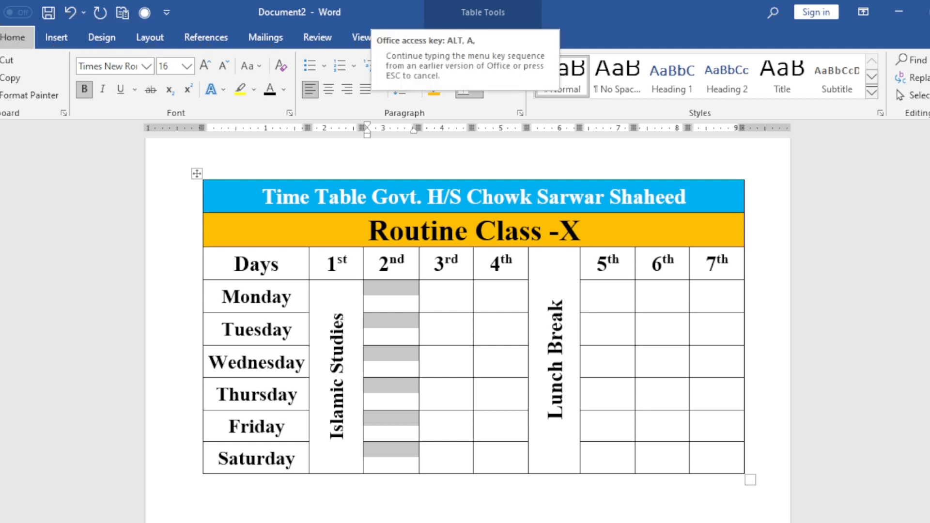
pyautogui.press('m')
pyautogui.click(404, 382)
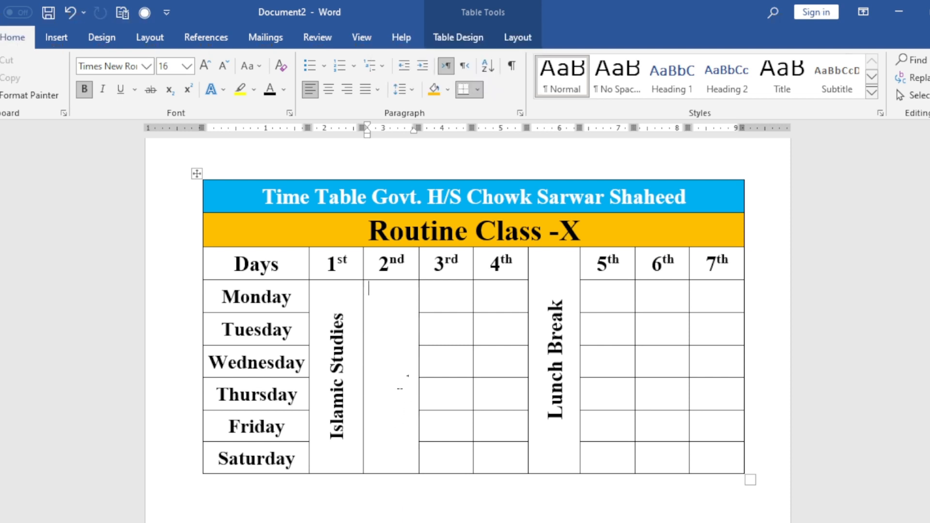
pyautogui.write('English')
# Turn the "English" text to read vertically from bottom to top and center it in its merged cell.
pyautogui.click(511, 36)
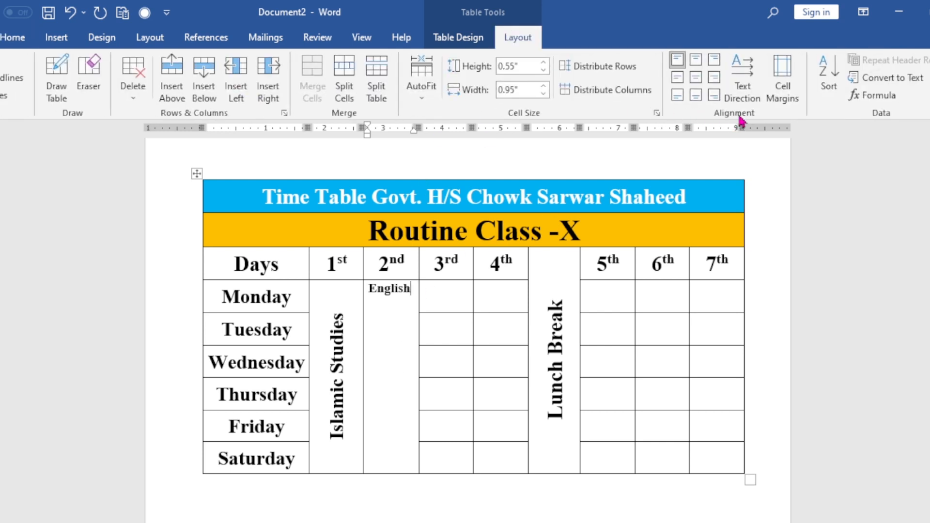
pyautogui.click(742, 84)
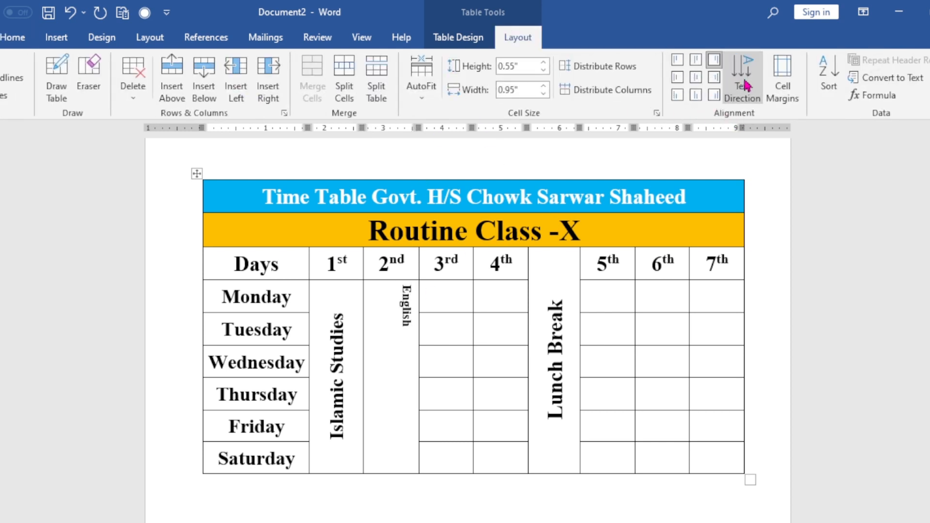
pyautogui.click(743, 81)
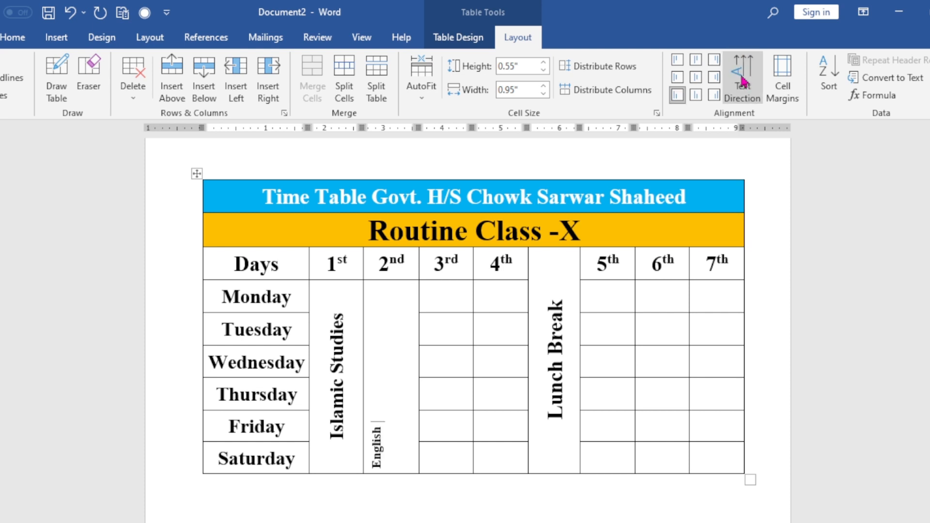
pyautogui.click(696, 77)
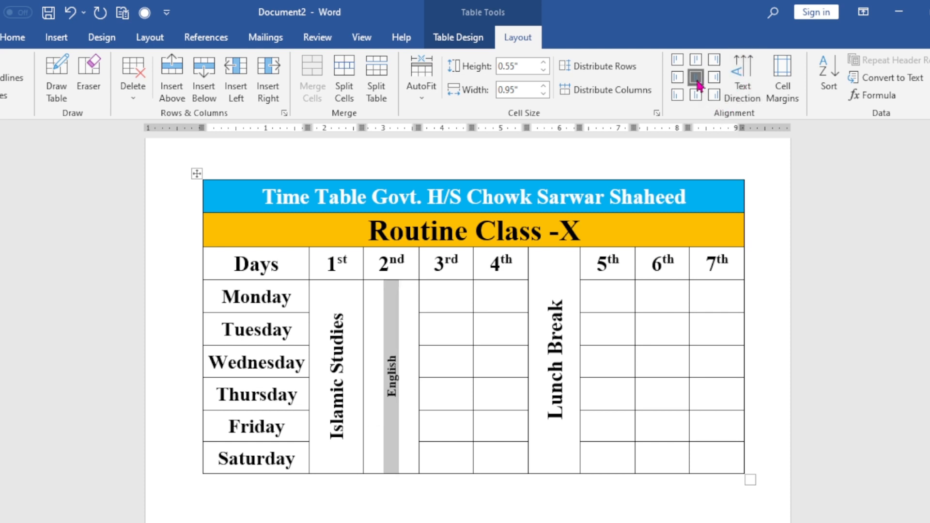
# Increase the font size of the "English" text to 28.
pyautogui.click(15, 39)
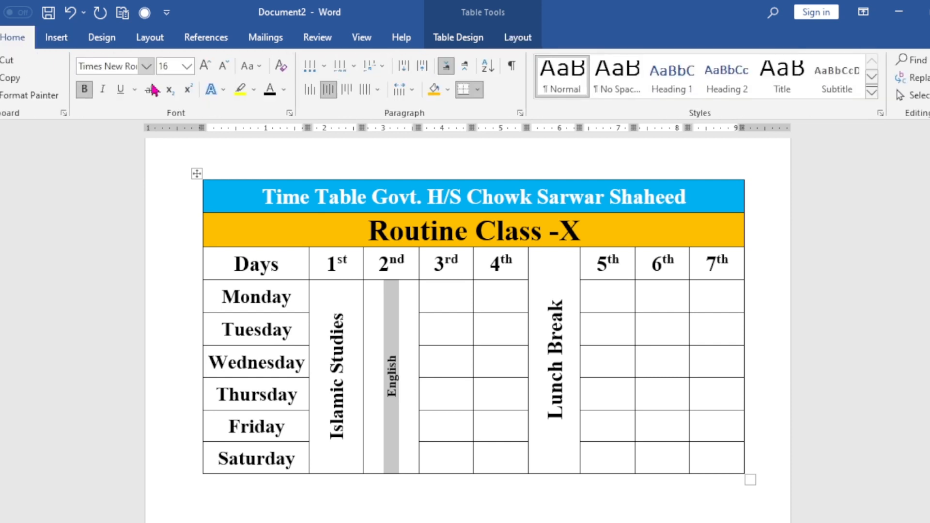
pyautogui.click(208, 67)
pyautogui.click(207, 68)
pyautogui.click(207, 68)
pyautogui.click(208, 68)
pyautogui.click(207, 68)
pyautogui.click(208, 68)
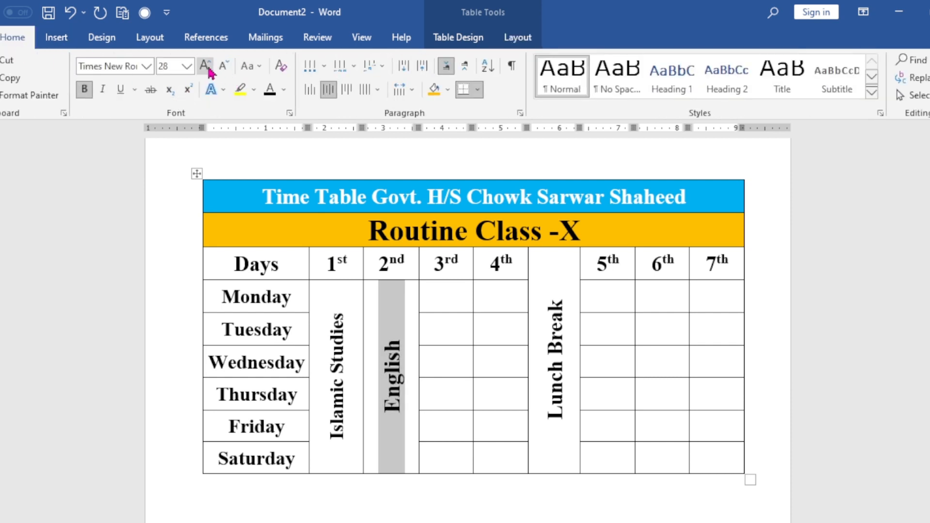
# Select the empty 3rd-period cells from Monday to Saturday.
pyautogui.click(444, 321)
pyautogui.click(438, 430)
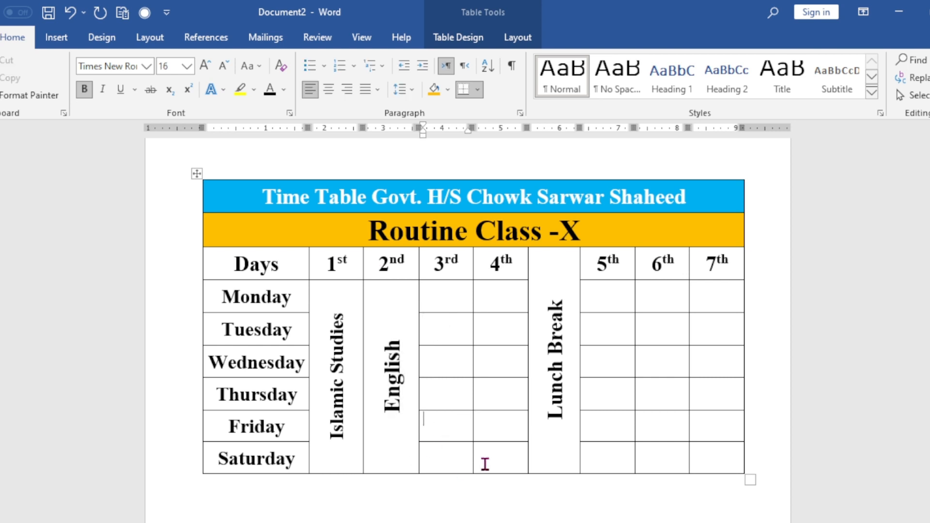
pyautogui.click(451, 286)
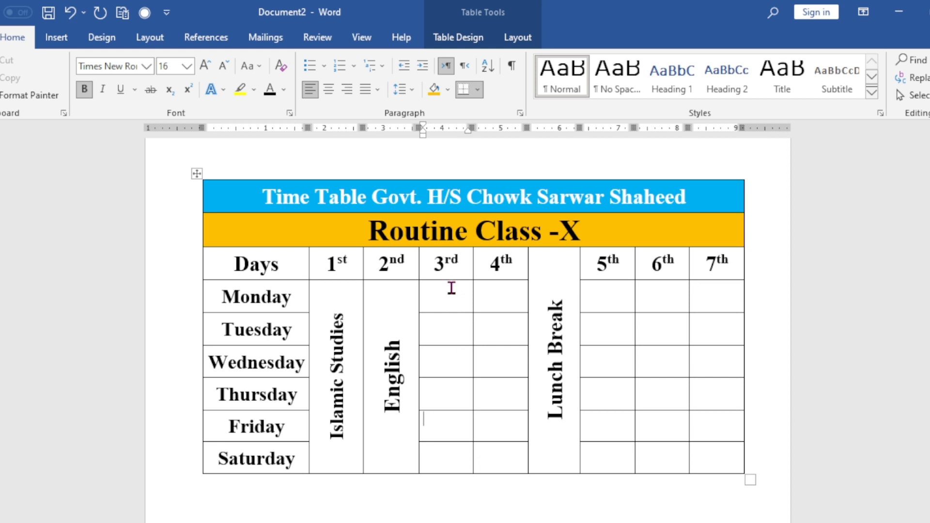